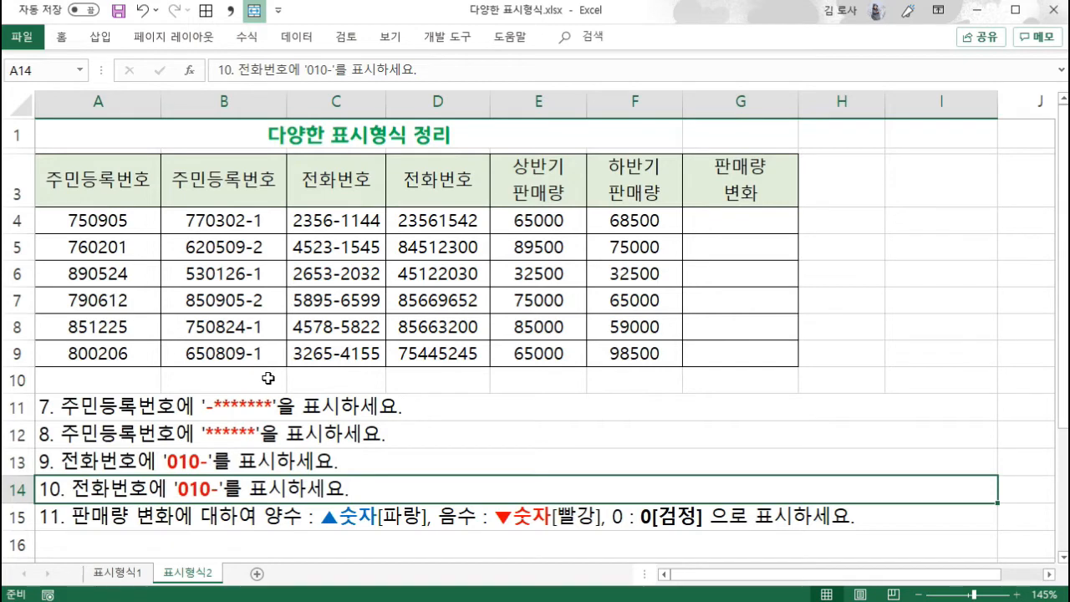
left_click(136, 222)
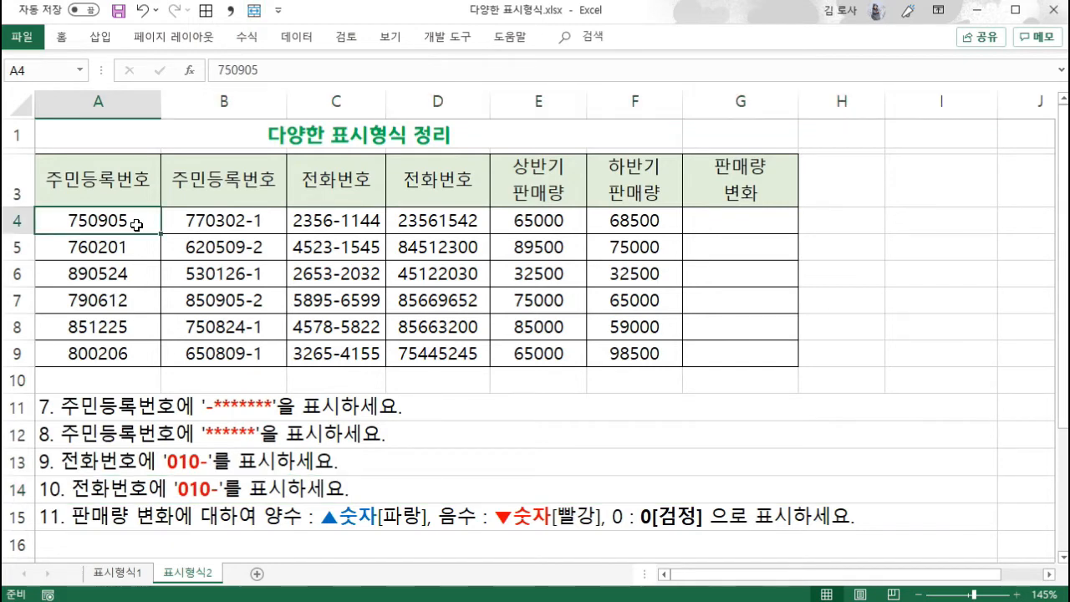
left_click_drag(136, 222, 146, 358)
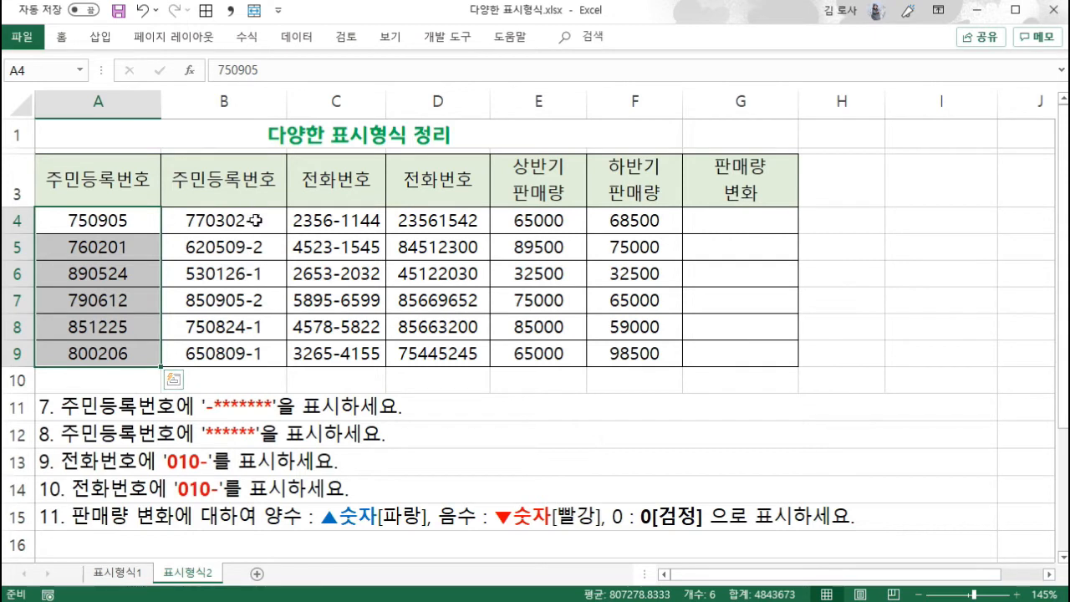
left_click_drag(244, 220, 252, 356)
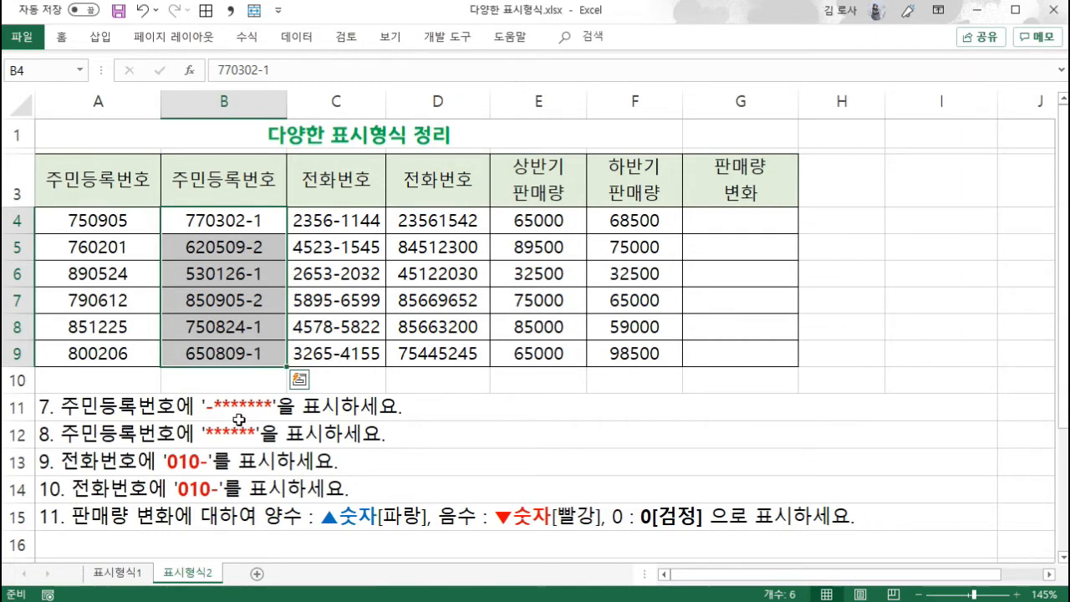
- Apply the custom number format G/표준"-*******" to cells A4:A9 and widen column A slightly
left_click_drag(134, 221, 139, 352)
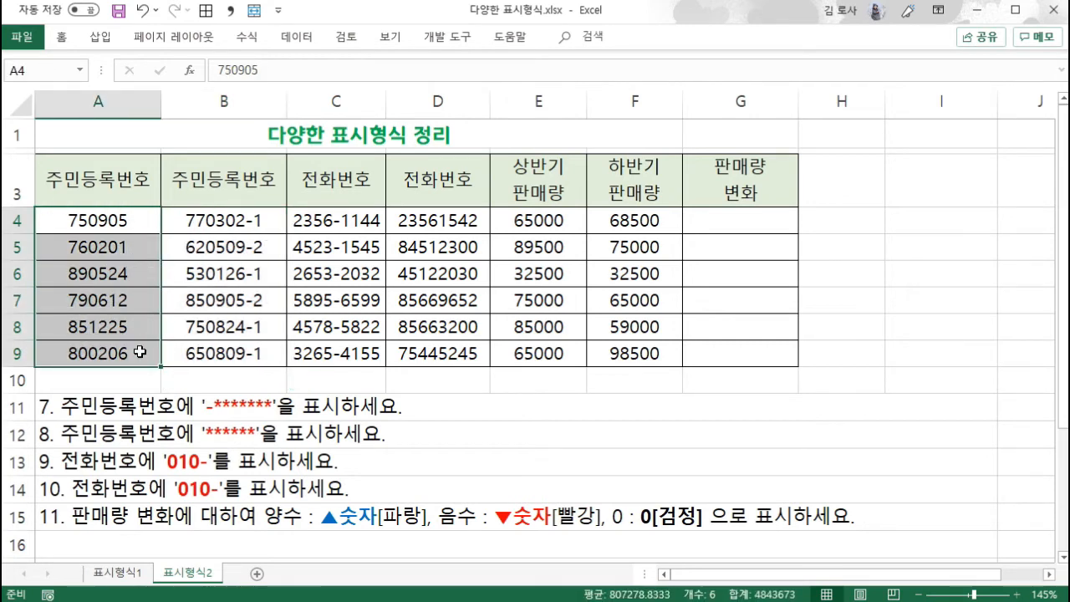
key("ctrl+1")
left_click(595, 324)
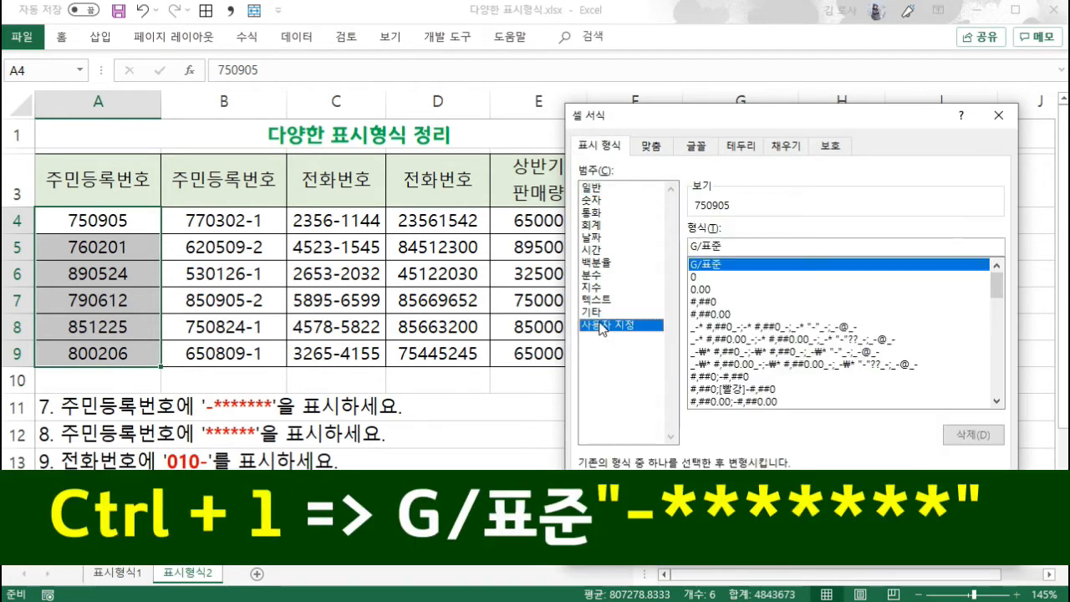
left_click(725, 246)
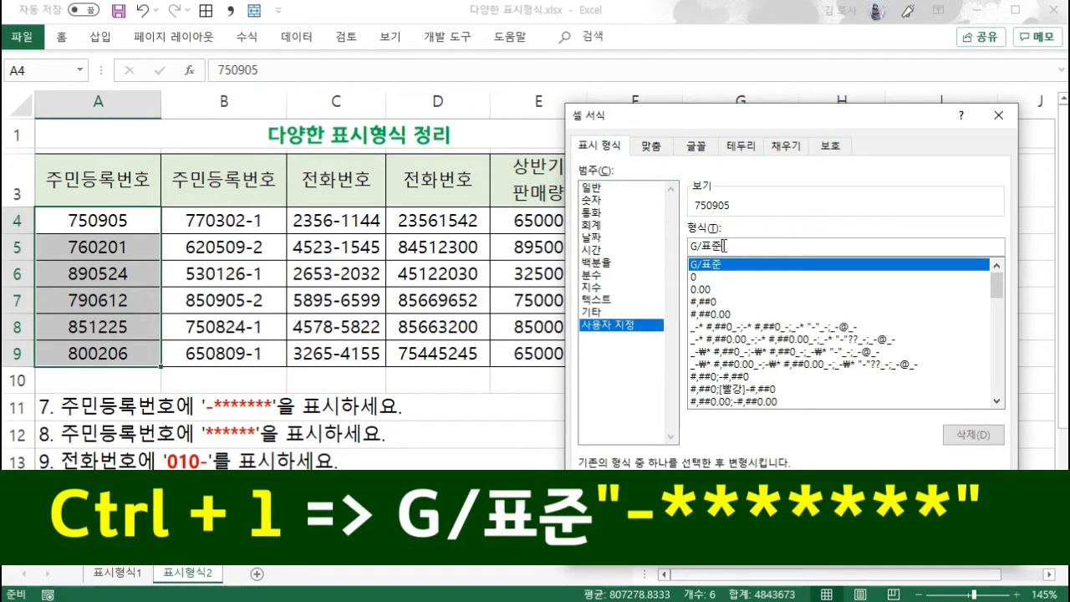
type("\"")
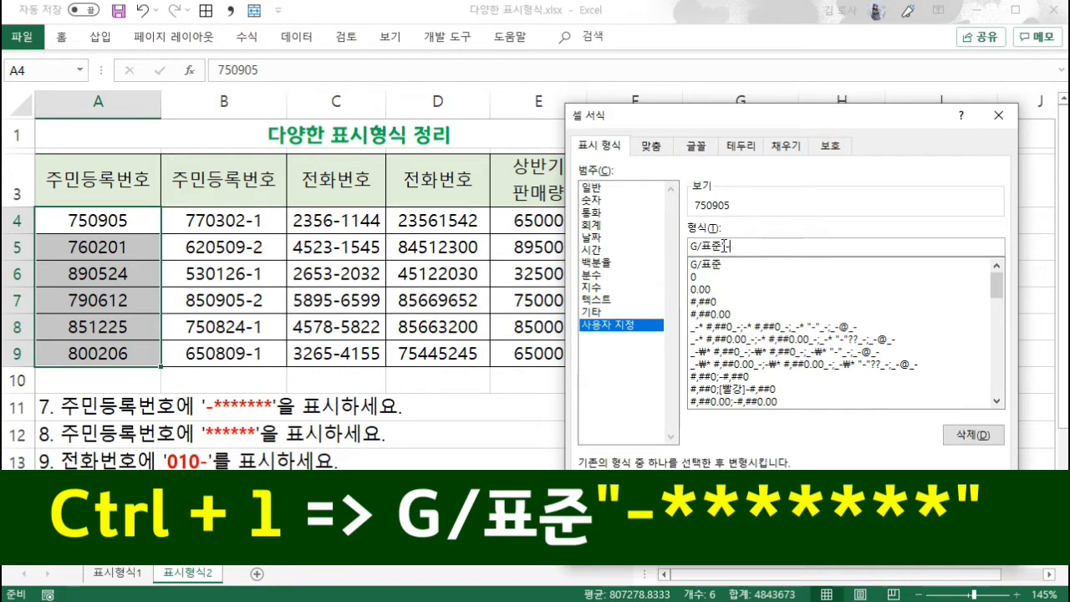
type("-*******\"")
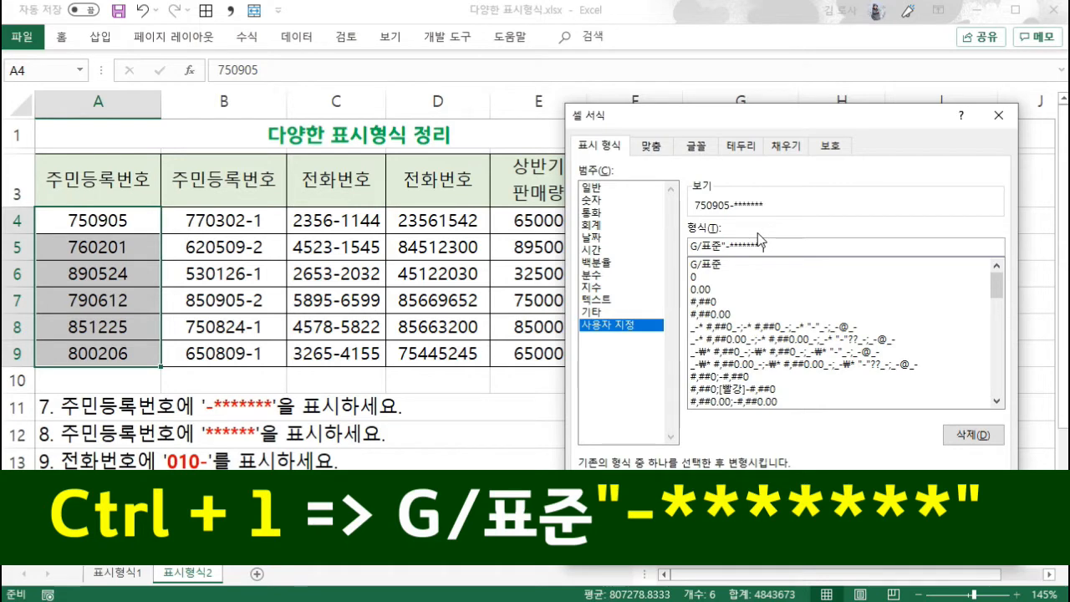
left_click(897, 544)
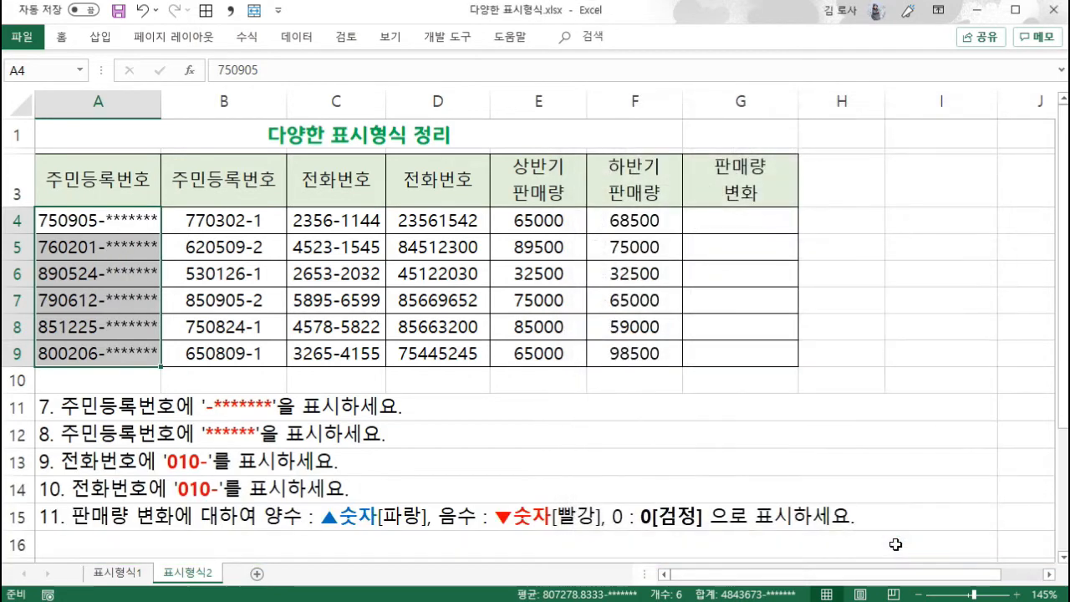
left_click_drag(162, 108, 175, 118)
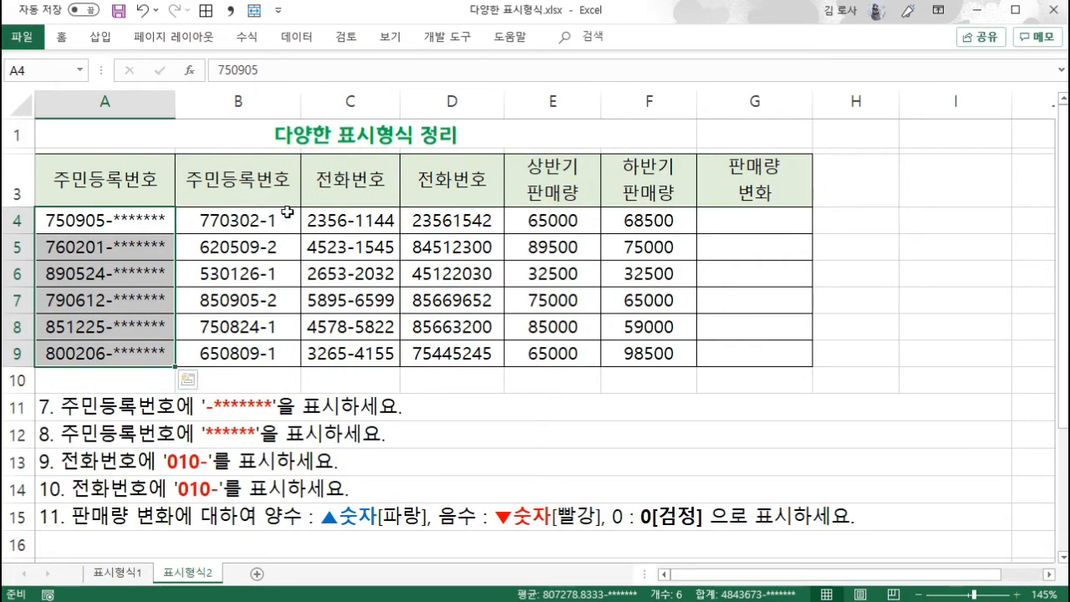
- Apply the custom number format @"******" to cells B4:B9 and widen column B to give the masked text room
left_click_drag(267, 219, 274, 352)
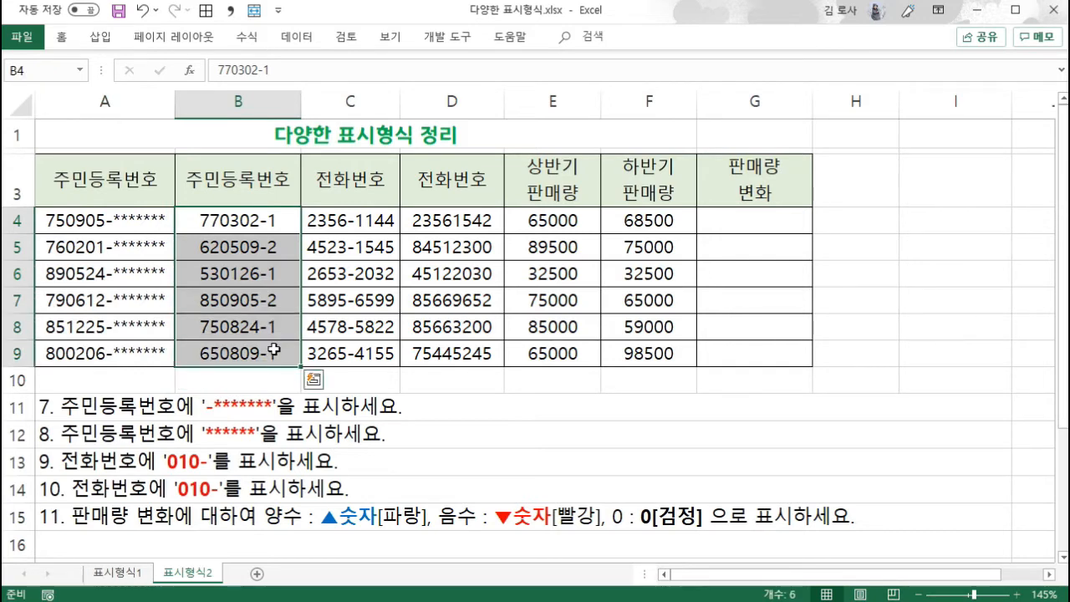
key("ctrl+1")
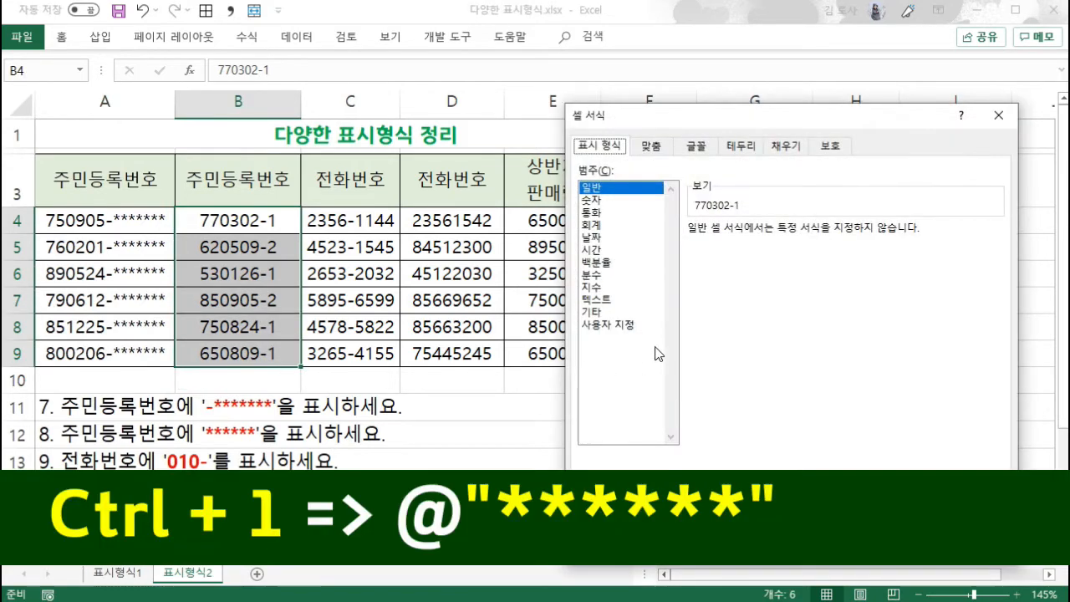
left_click(616, 325)
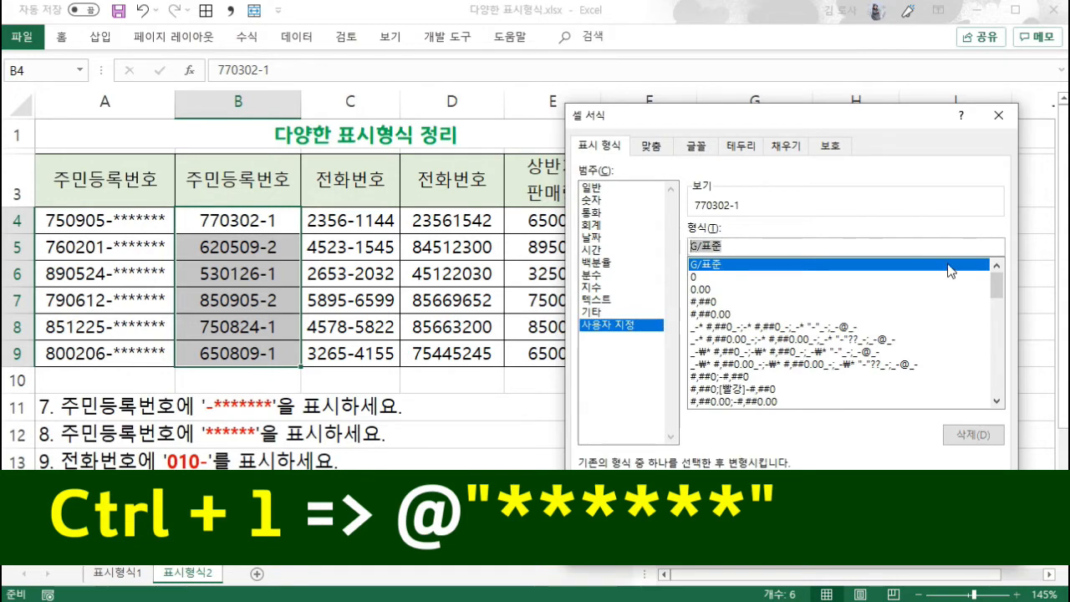
type("@")
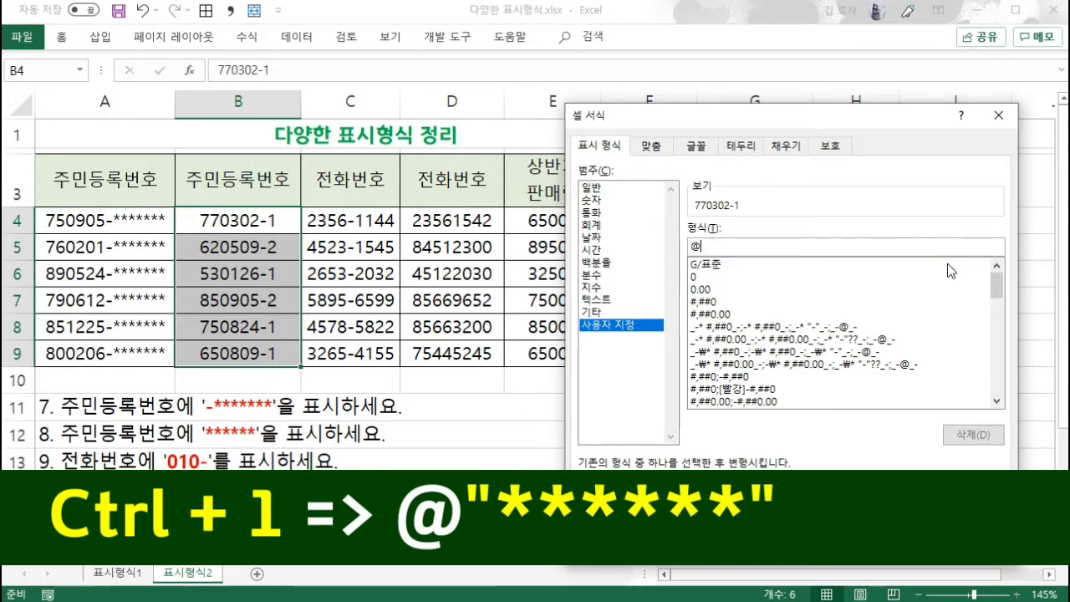
type("\"")
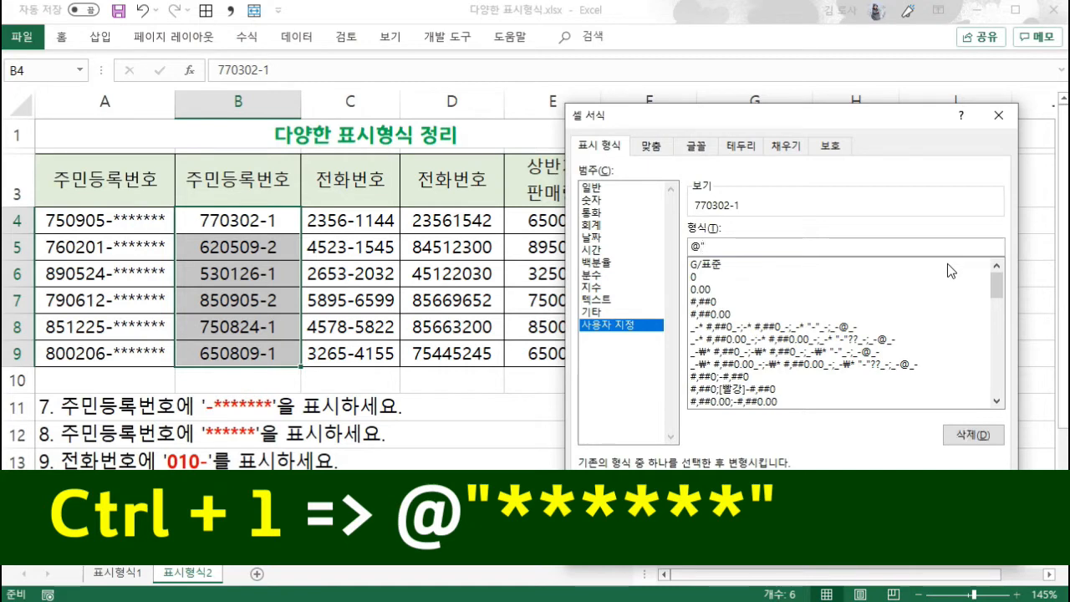
type("******\"")
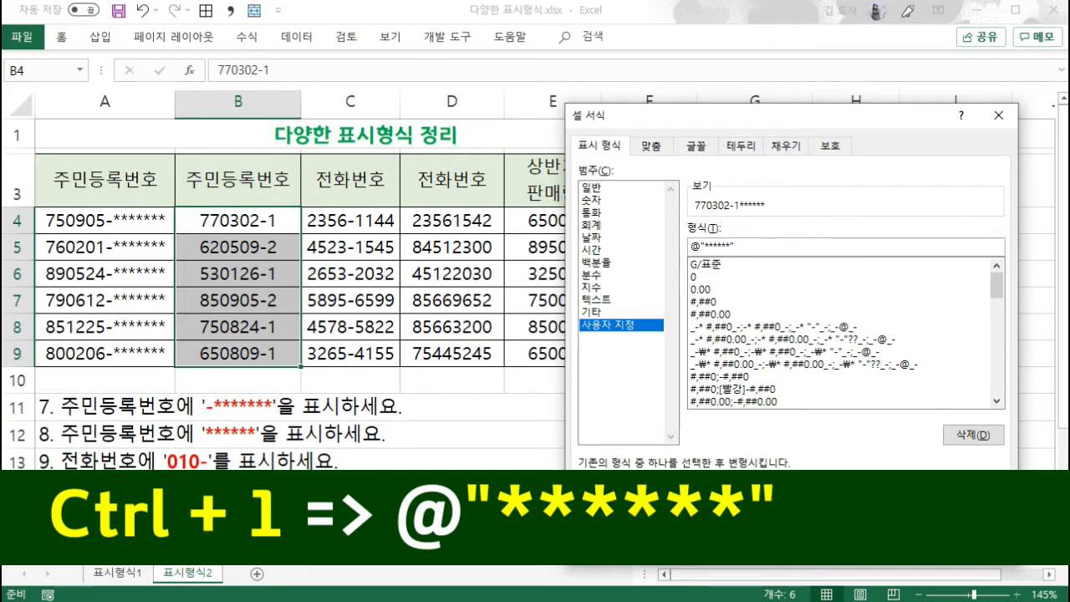
key("Return")
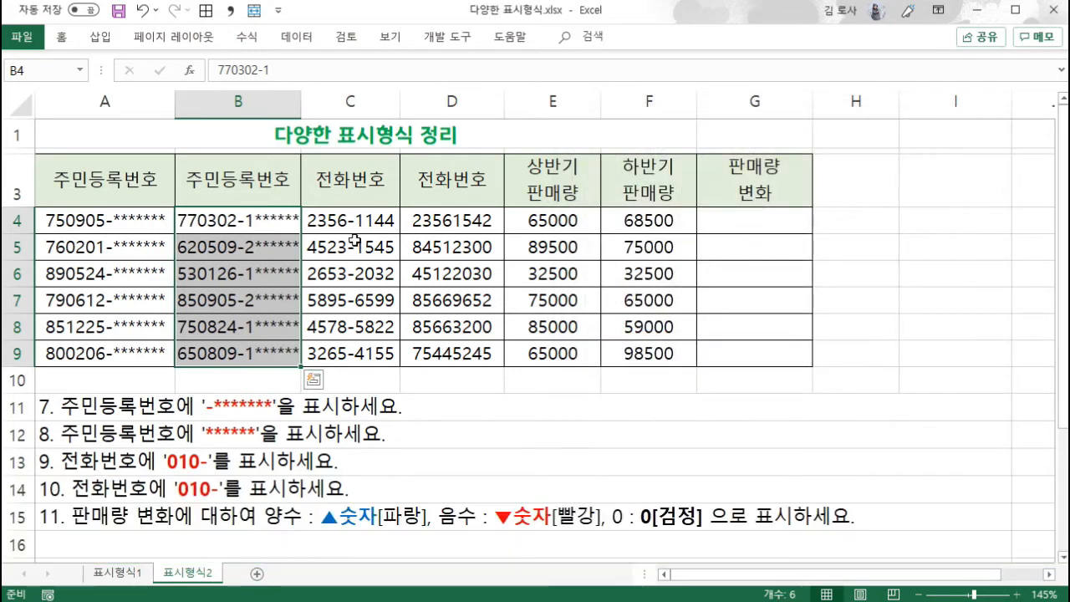
left_click_drag(297, 100, 329, 100)
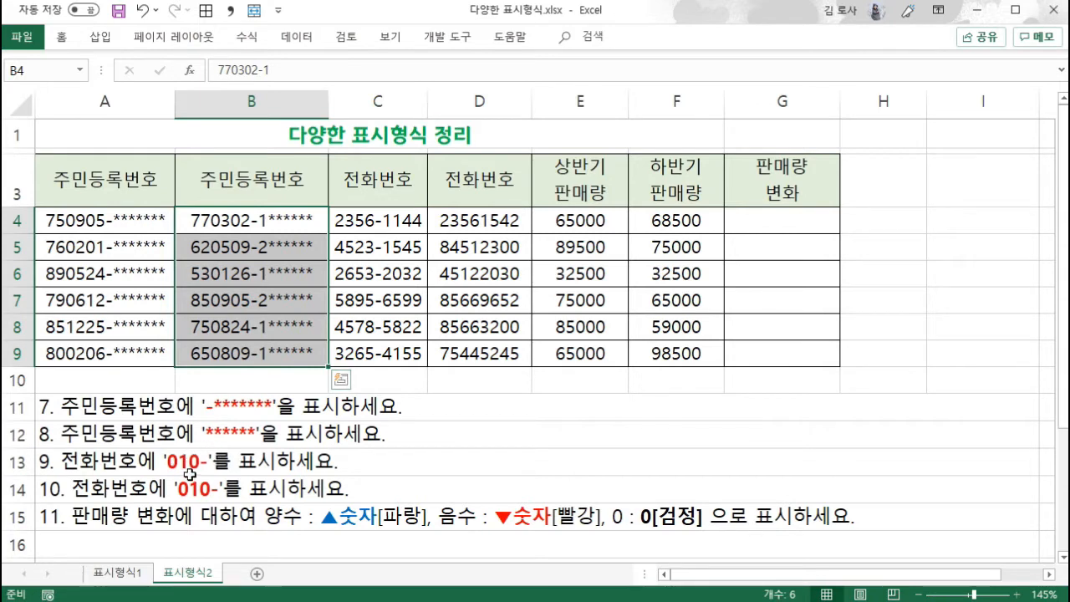
- Apply the custom number format "010-"@ to the phone numbers in C4:C9 and widen column C to fit them
left_click(401, 221)
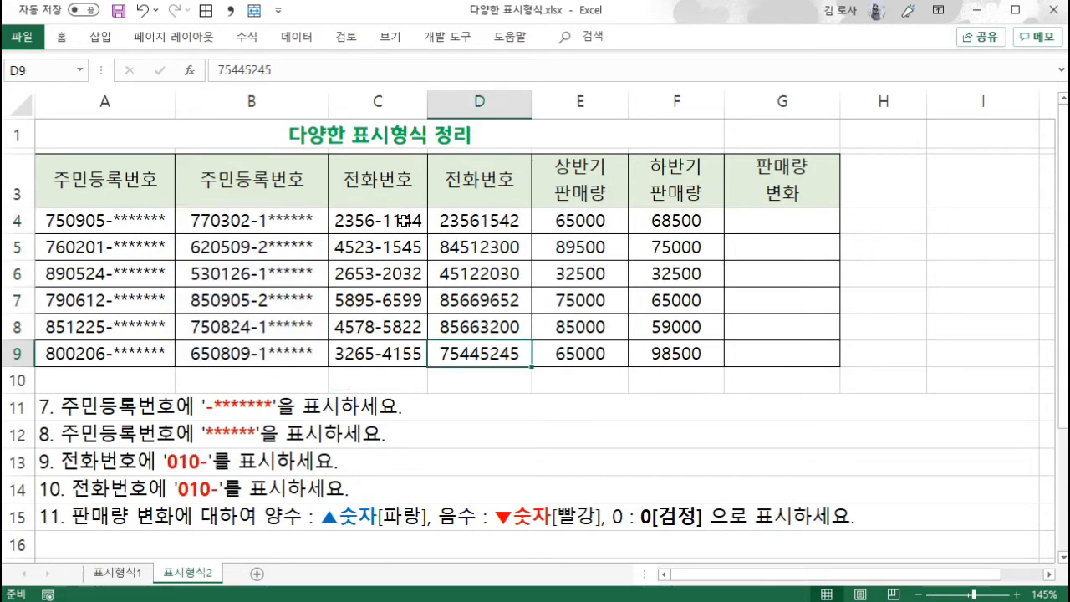
left_click_drag(404, 221, 398, 346)
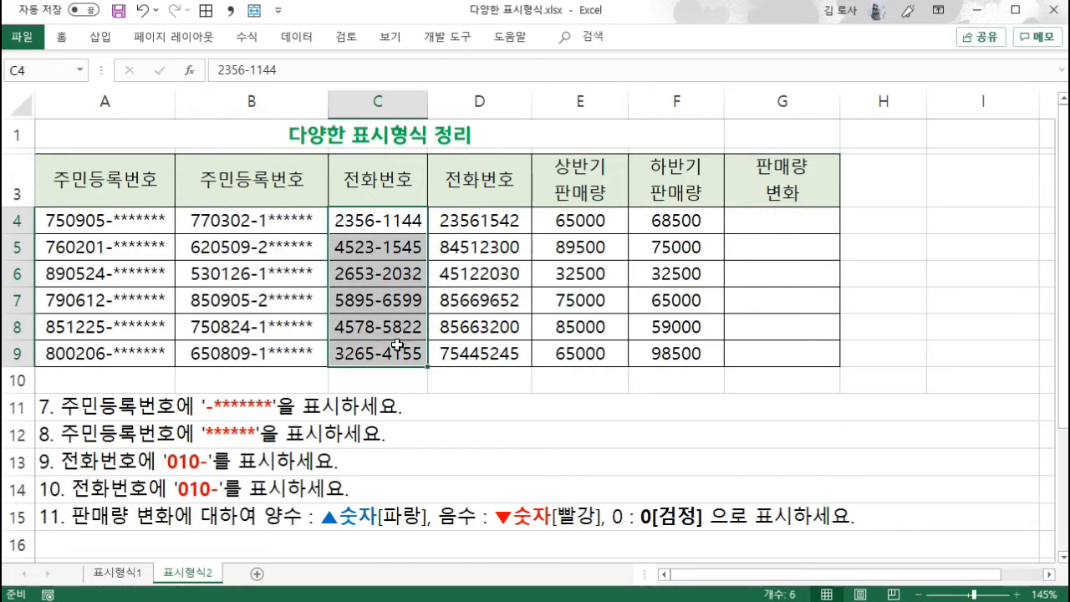
key("ctrl+1")
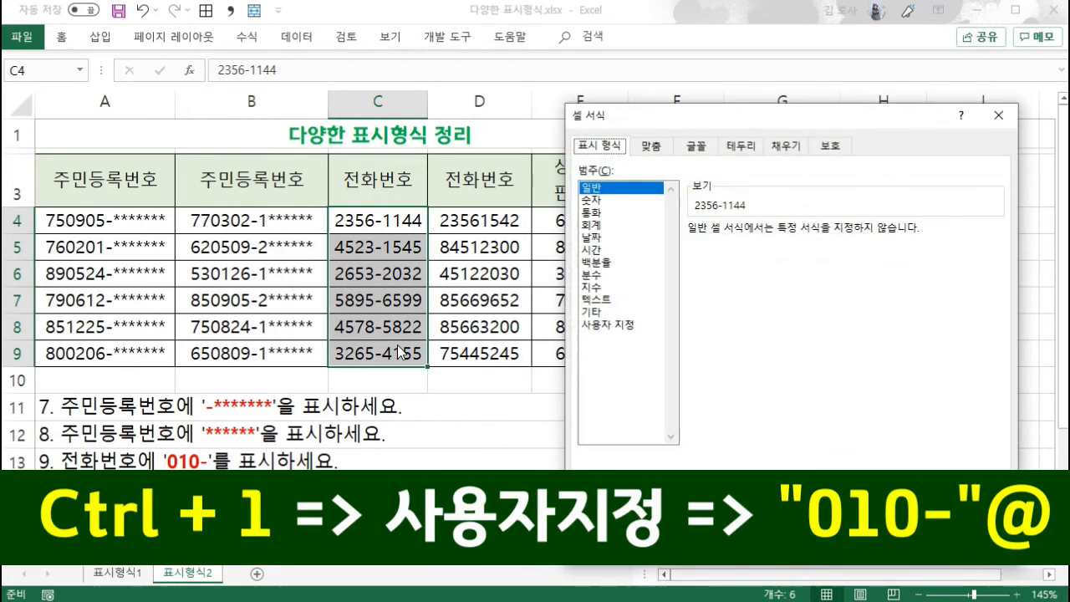
left_click(620, 325)
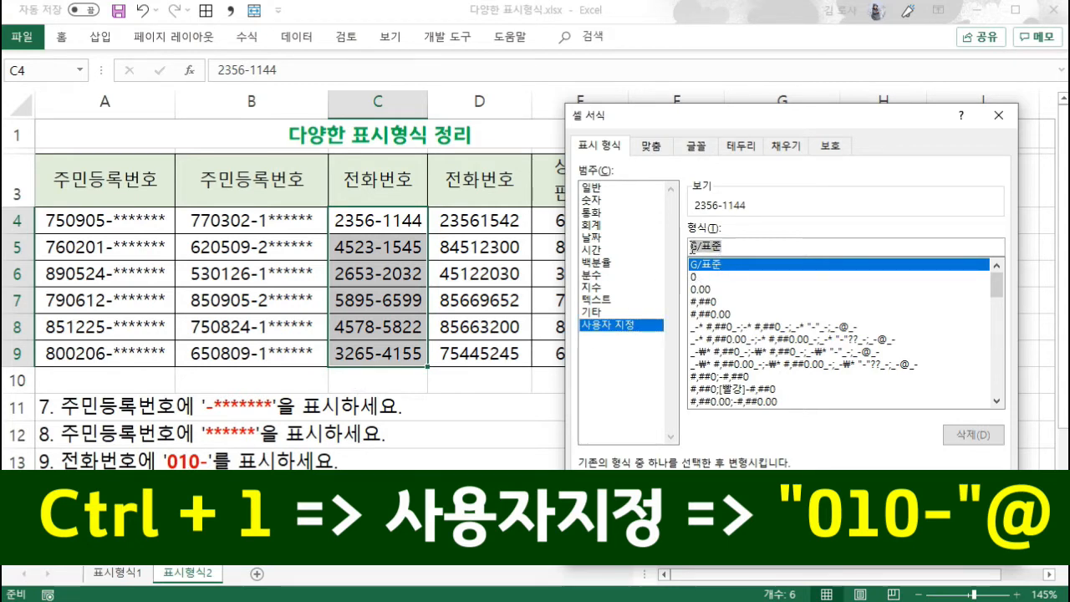
type("\"010-")
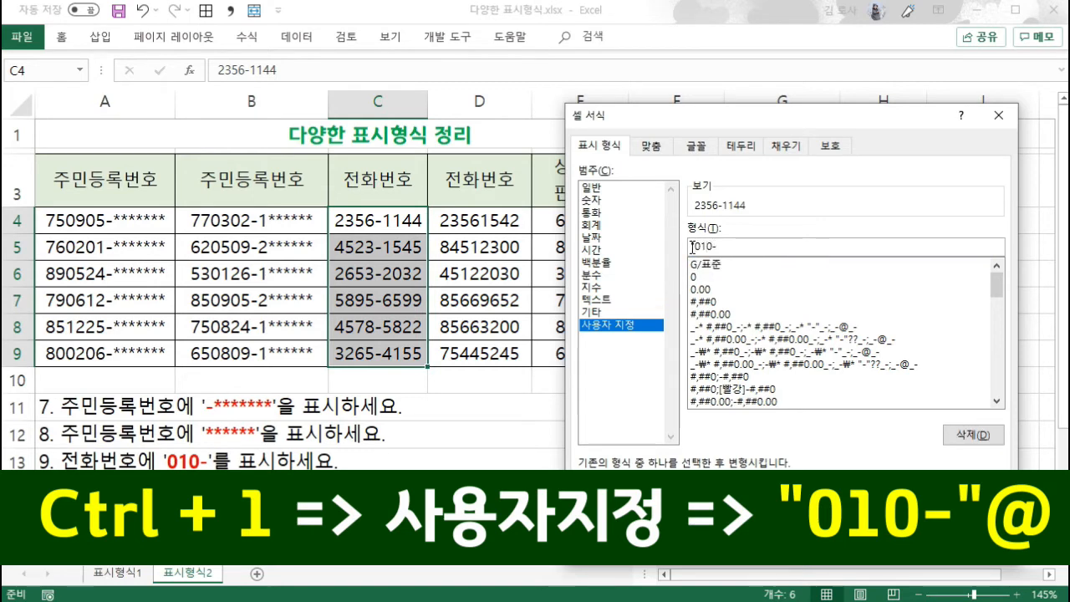
type("\"@")
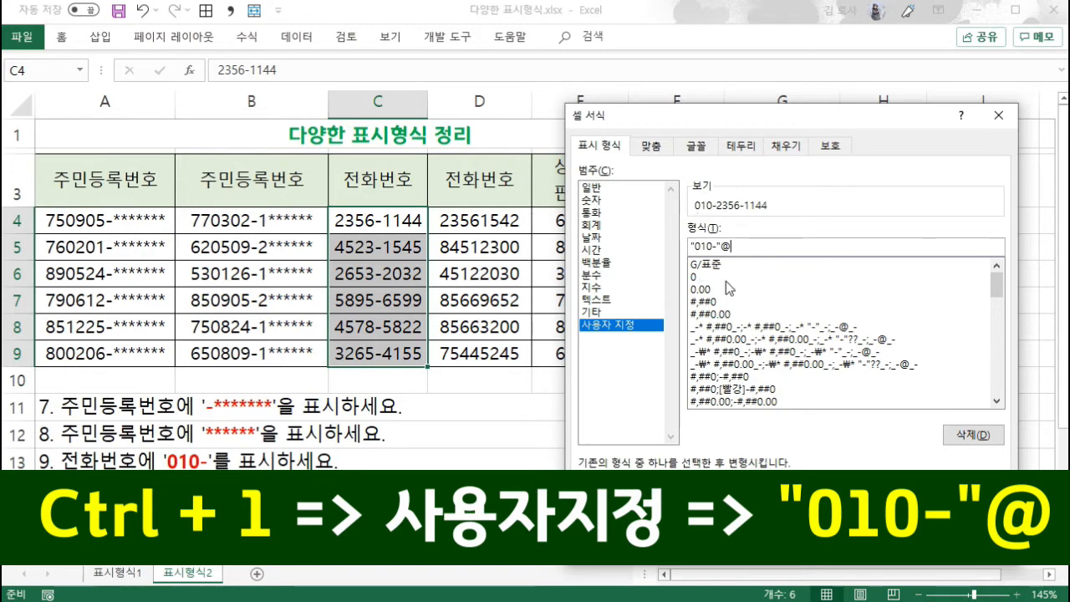
left_click(904, 547)
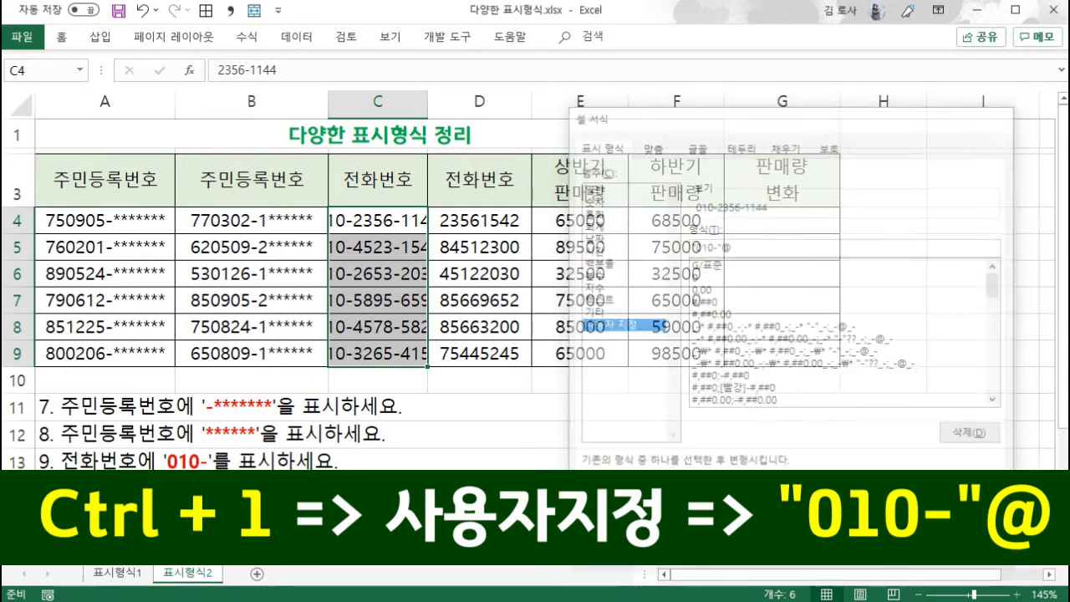
left_click_drag(428, 101, 466, 114)
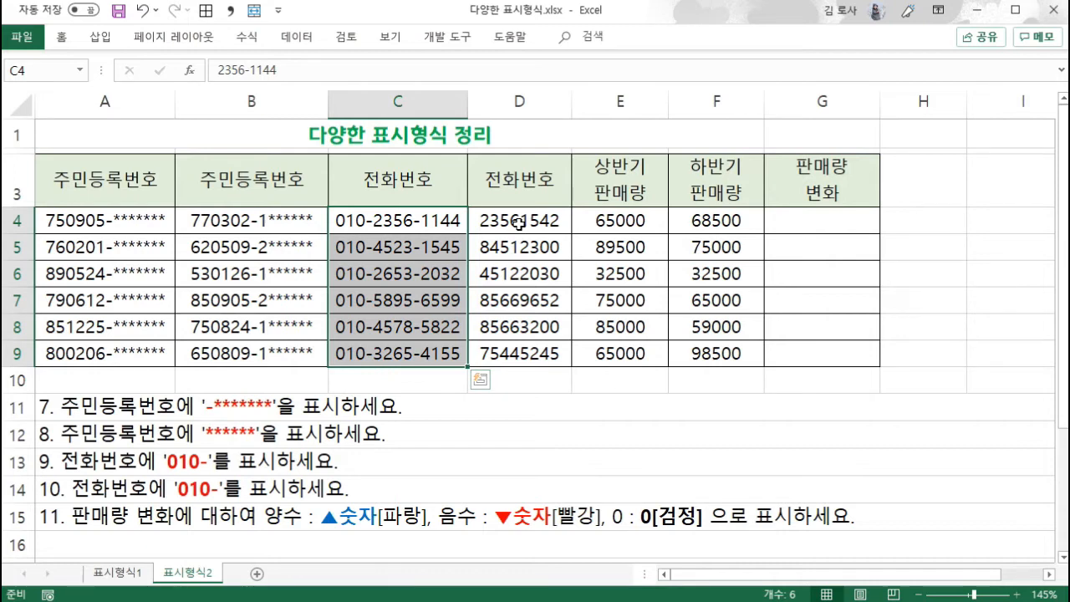
- Apply the custom number format "010-"0000-0000 to the phone numbers in D4:D9 and widen column D to fit them
left_click(519, 222)
left_click_drag(519, 222, 528, 345)
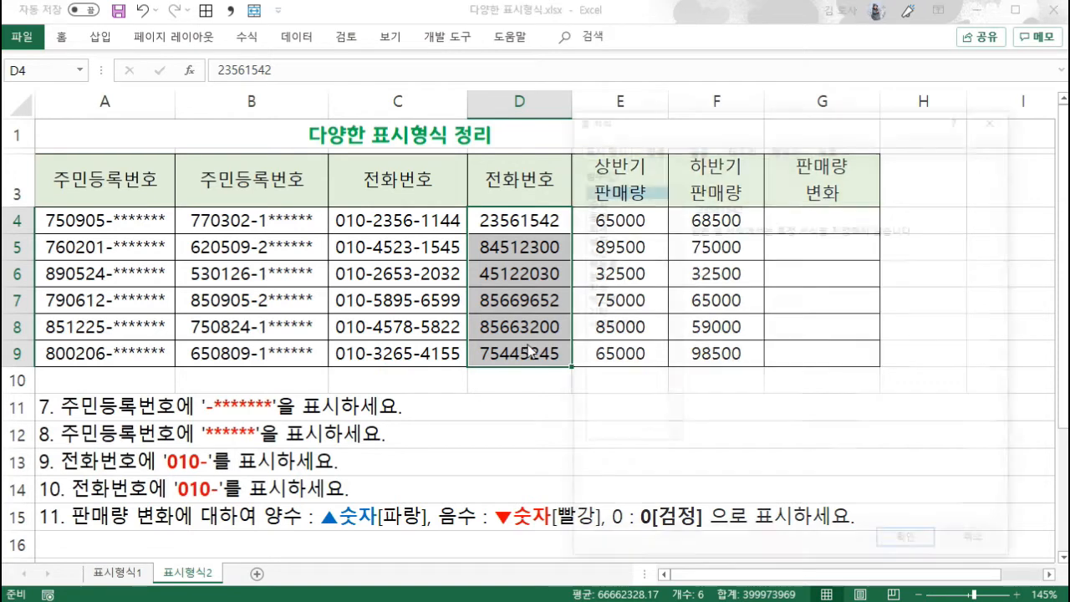
key("ctrl+1")
left_click(607, 326)
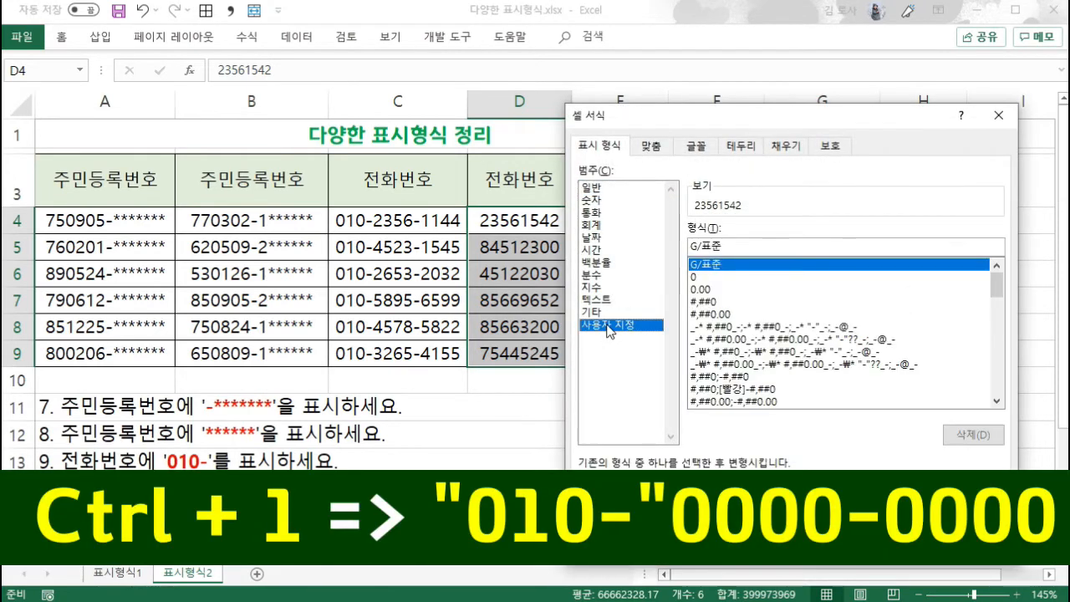
left_click_drag(729, 247, 690, 248)
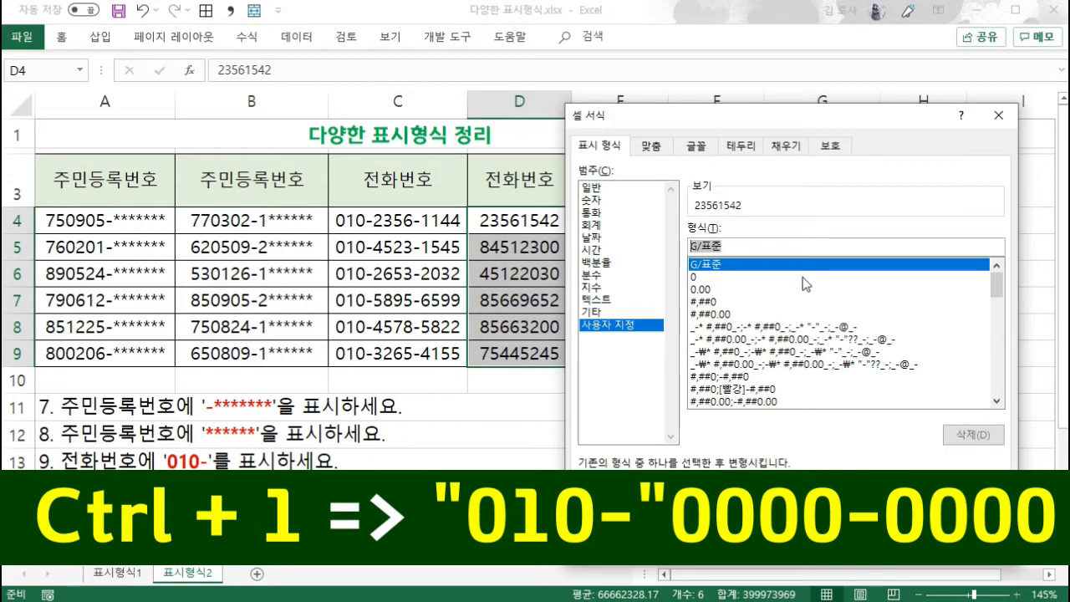
type("\"01")
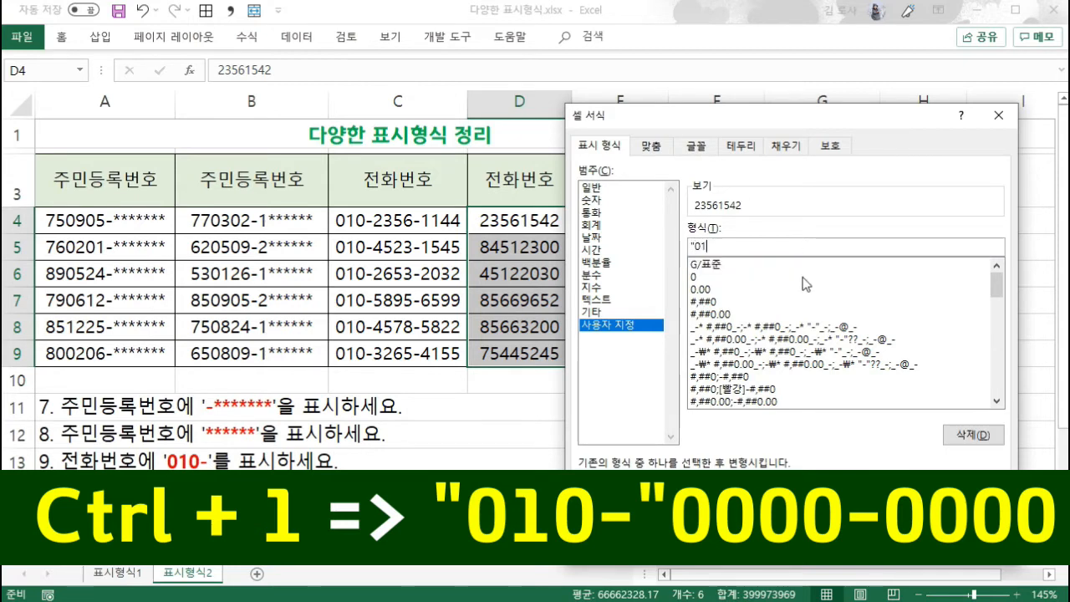
type("0-\"")
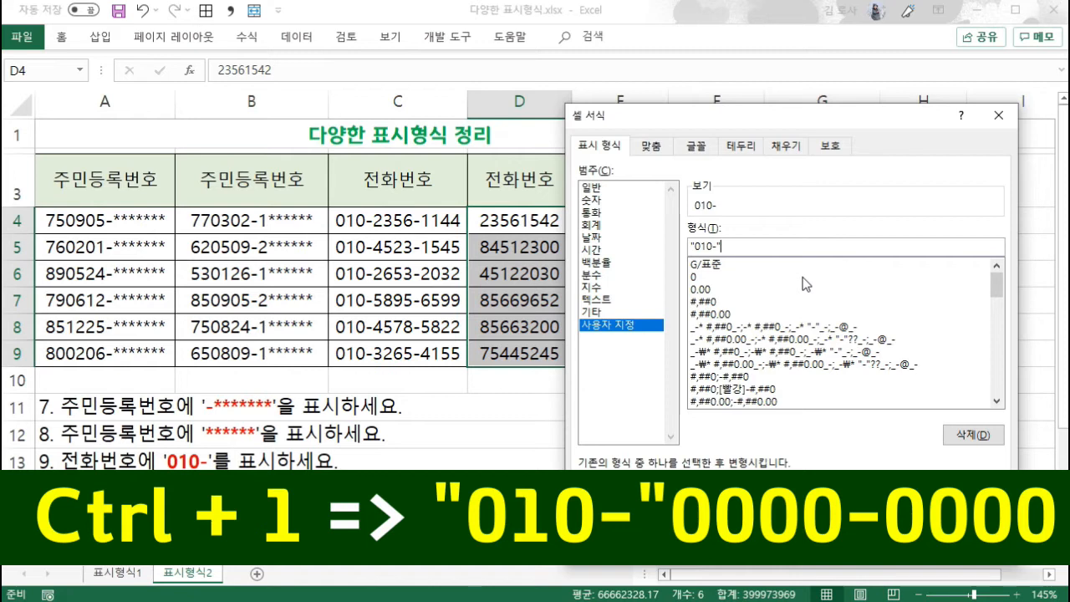
type("0000")
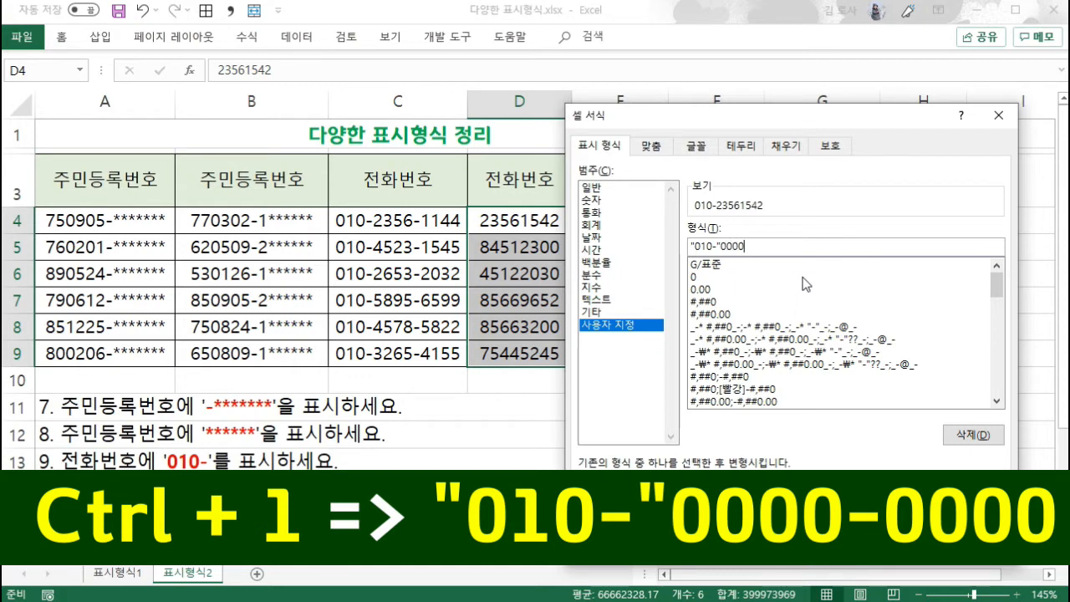
type("-0000")
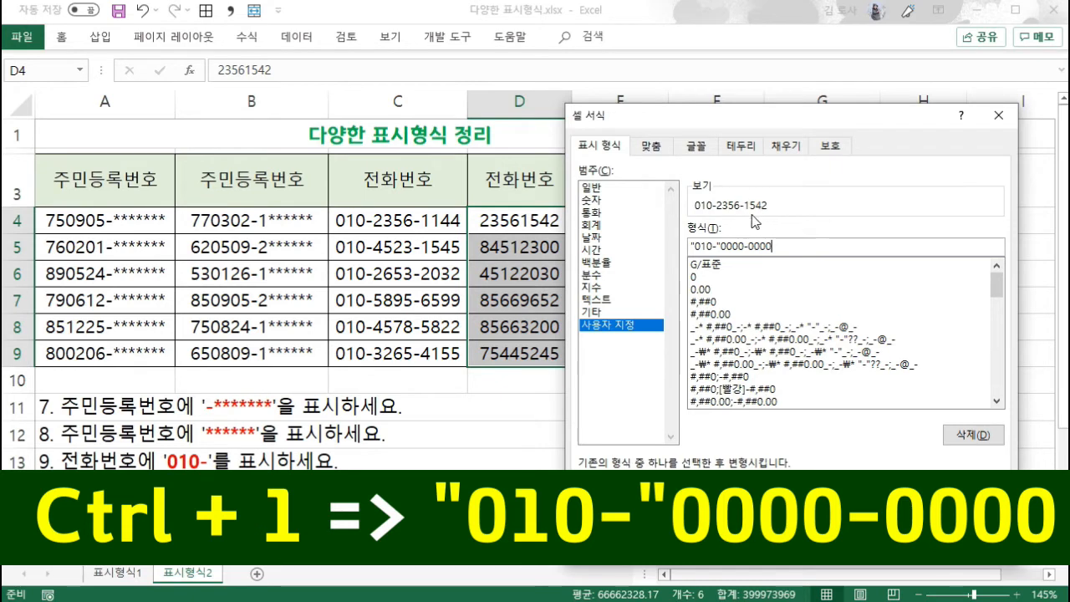
key("Return")
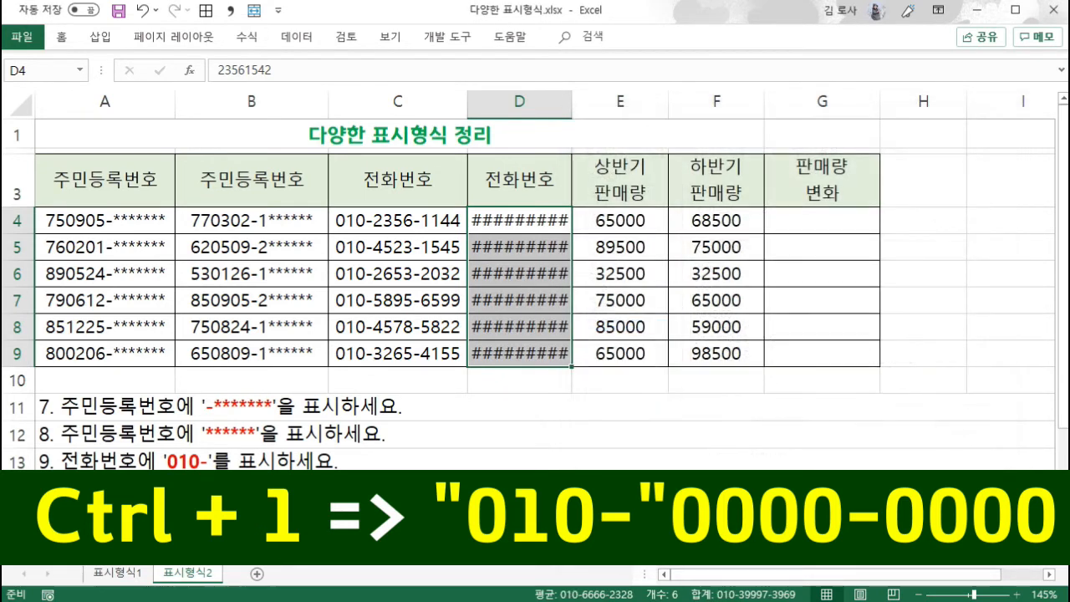
left_click_drag(573, 106, 610, 106)
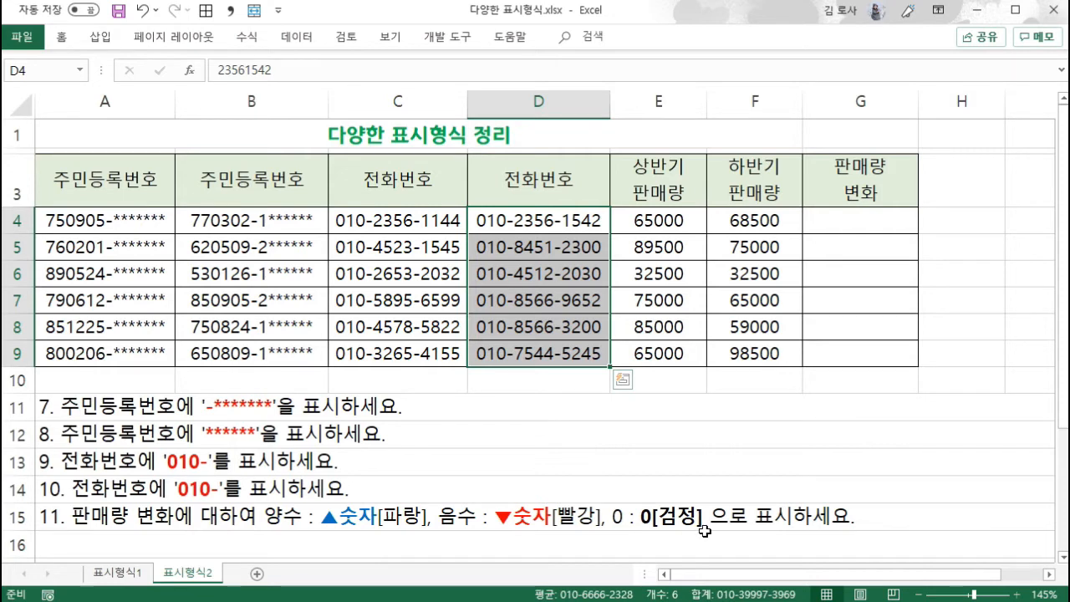
- Enter the formula =F4-E4 in G4 and fill it down through G9
left_click(874, 226)
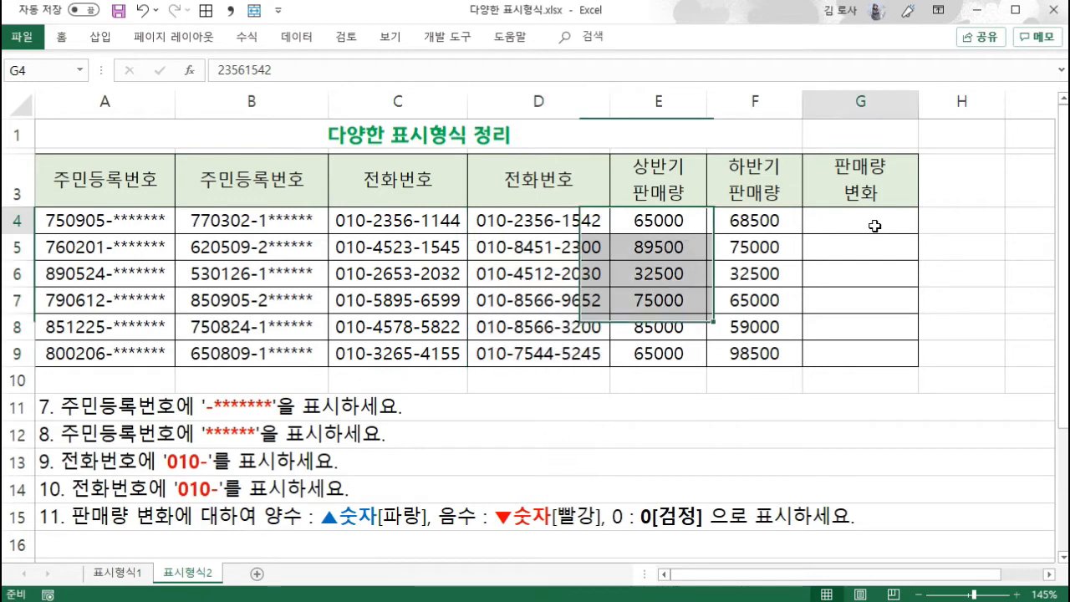
type("=")
left_click(769, 216)
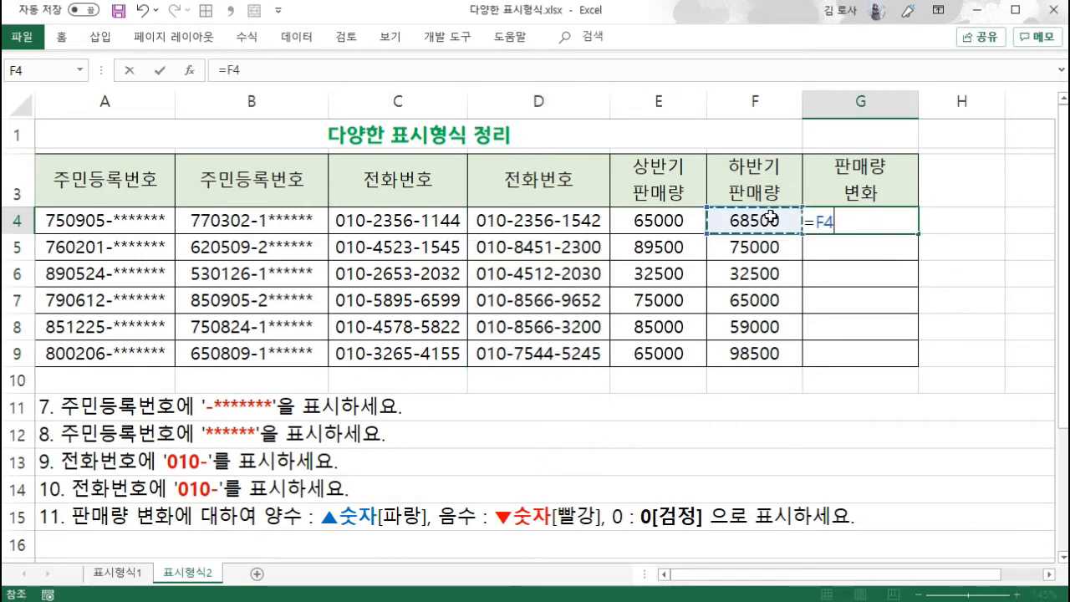
type("-")
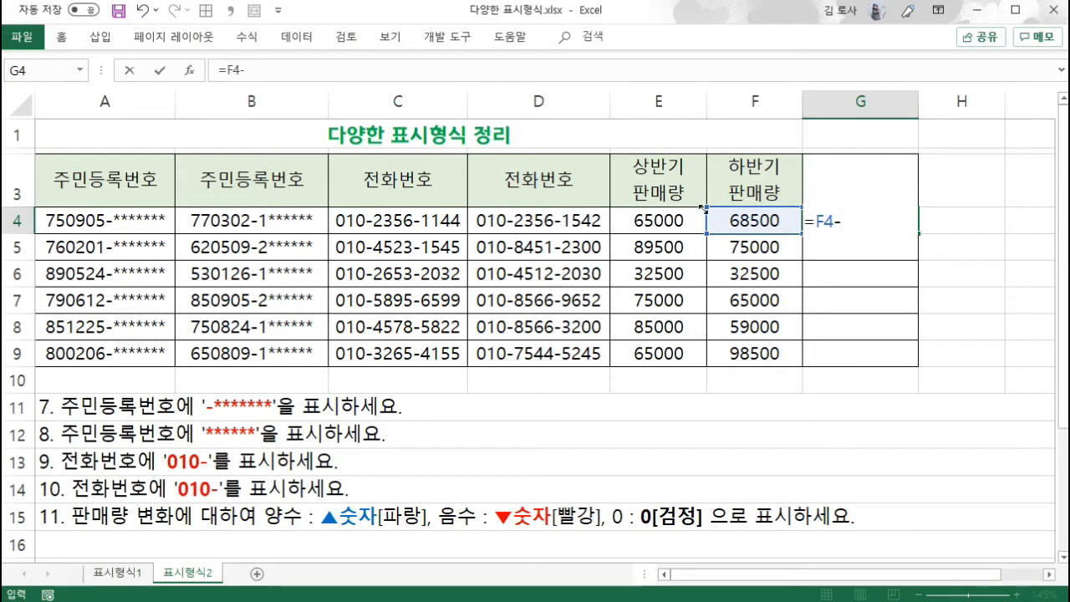
left_click(672, 220)
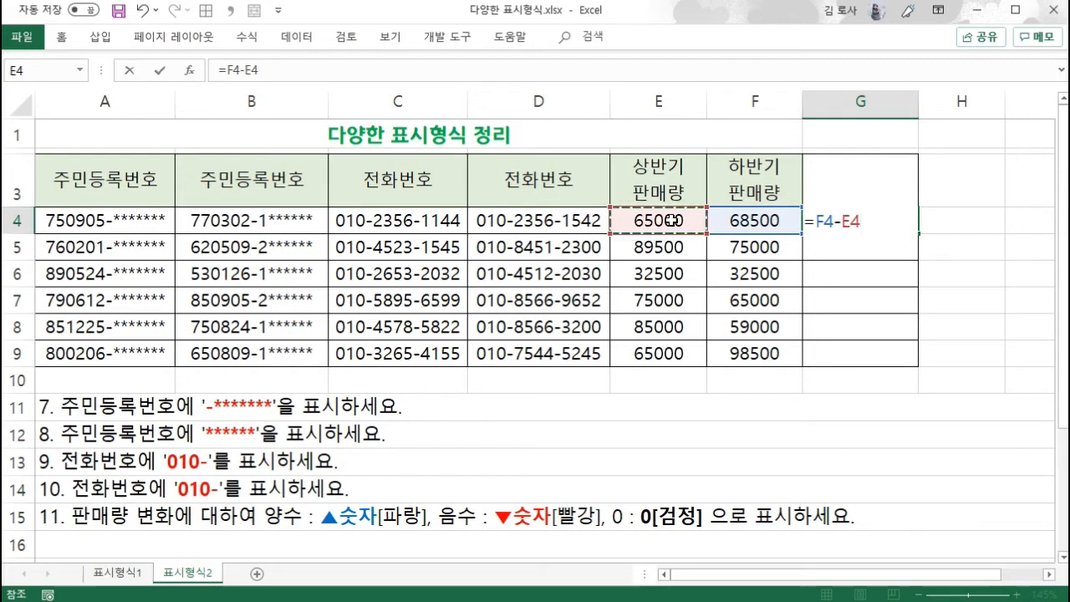
key("Return")
left_click(913, 228)
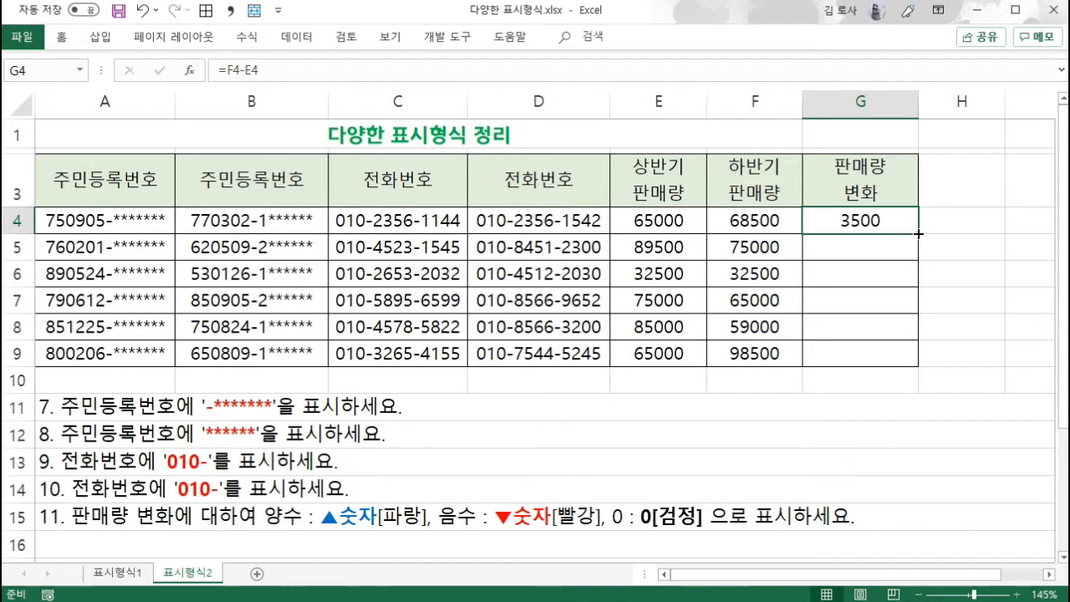
double_click(918, 234)
left_click(893, 311)
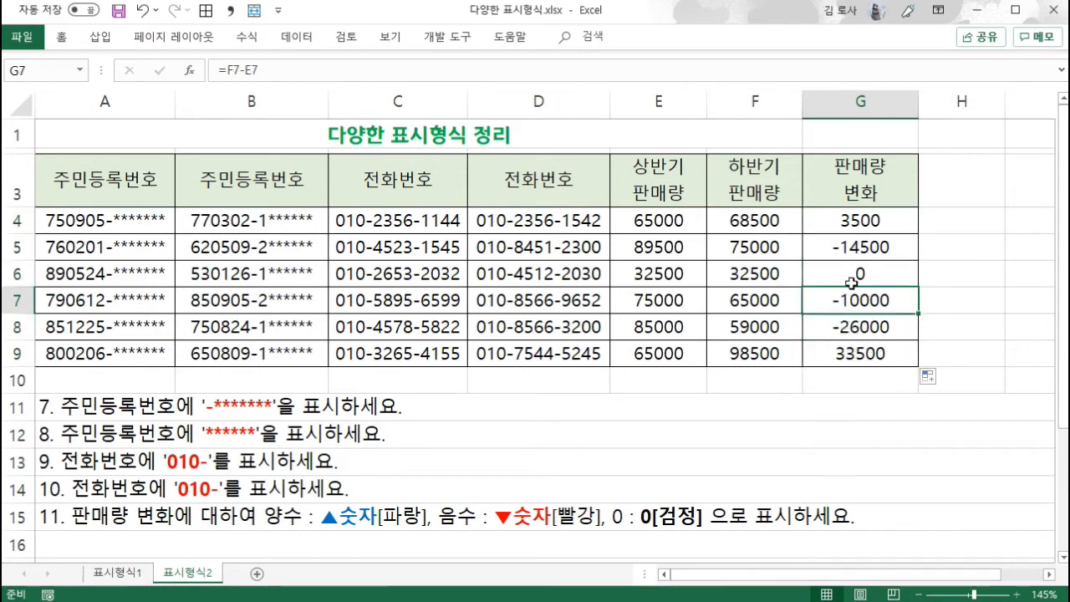
left_click(873, 276)
left_click(885, 249)
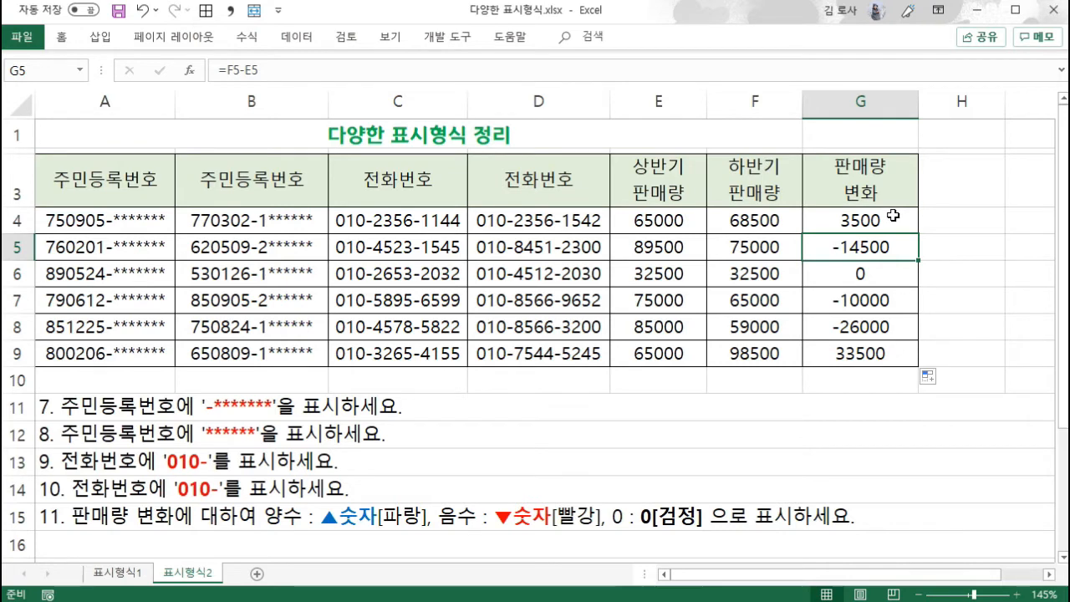
- Start a custom number format for G4:G9 from the existing code #,##0;[빨강]-#,##0
left_click_drag(893, 216, 896, 346)
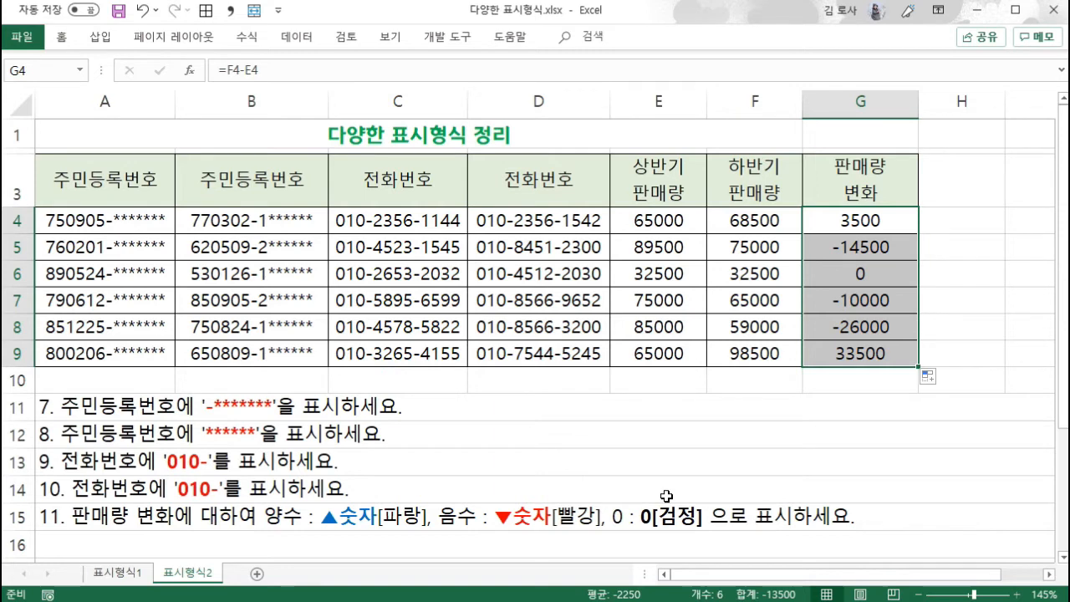
key("ctrl+1")
left_click(619, 325)
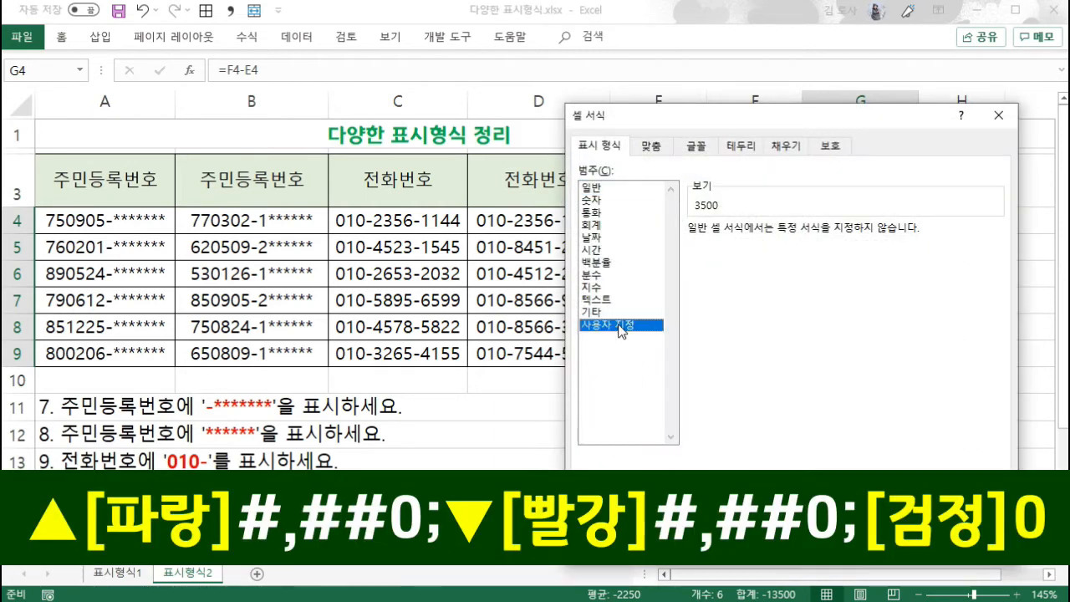
left_click_drag(759, 126, 484, 93)
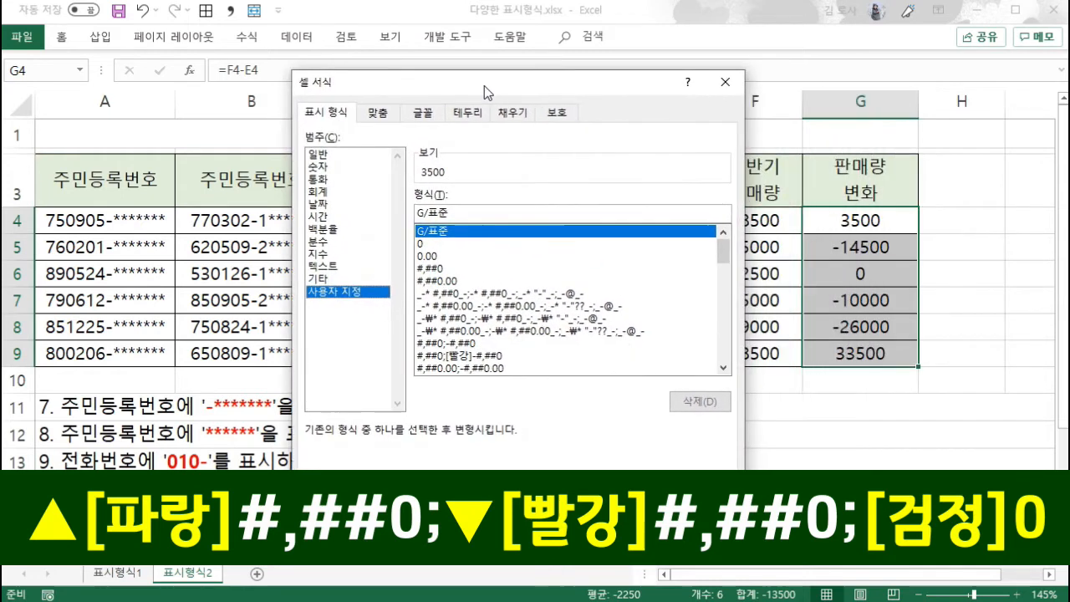
left_click(462, 357)
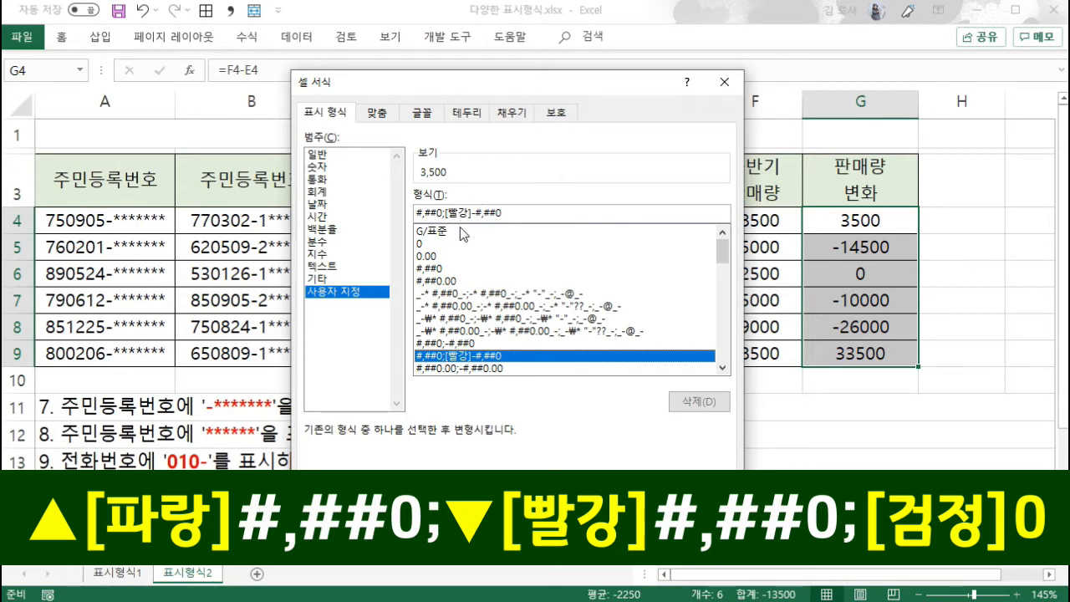
- Append the zero-value section ;[검정]0 to the end of the custom format code
left_click(508, 212)
type(";")
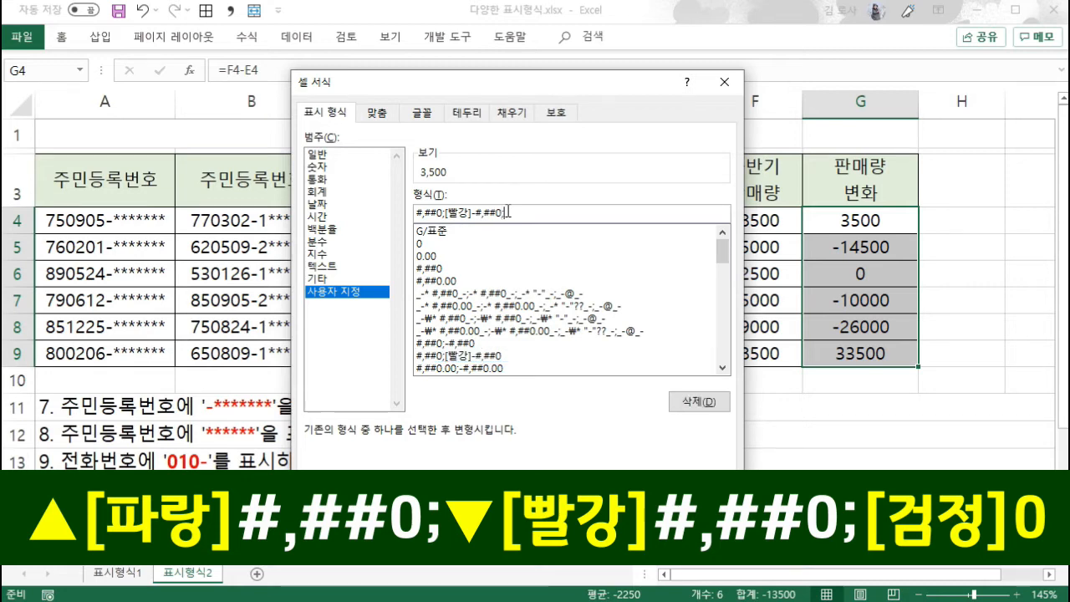
type("[")
type("rjaw")
key("BackSpace")
key("BackSpace")
key("BackSpace")
key("BackSpace")
type("검정]0")
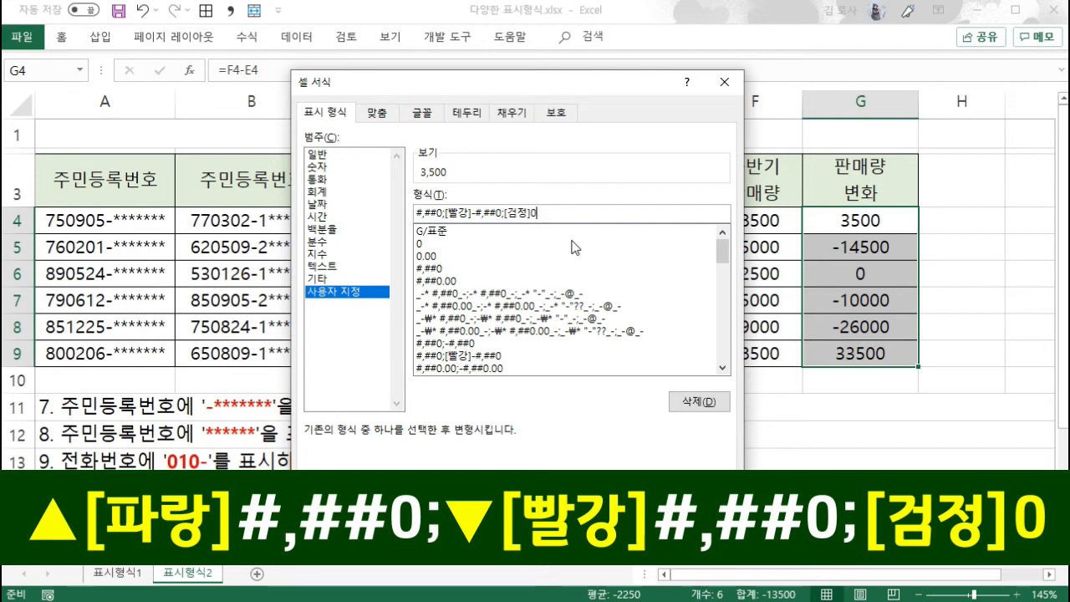
- Replace the minus sign after [빨강] in the negative section with the ▼ symbol
left_click(476, 214)
key("BackSpace")
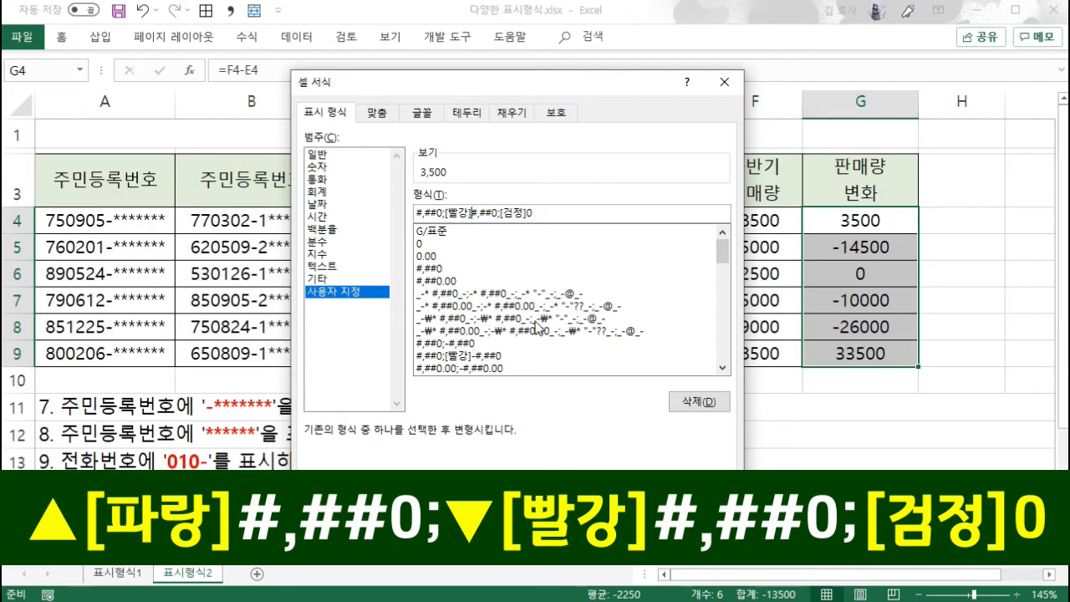
type("ㅁ")
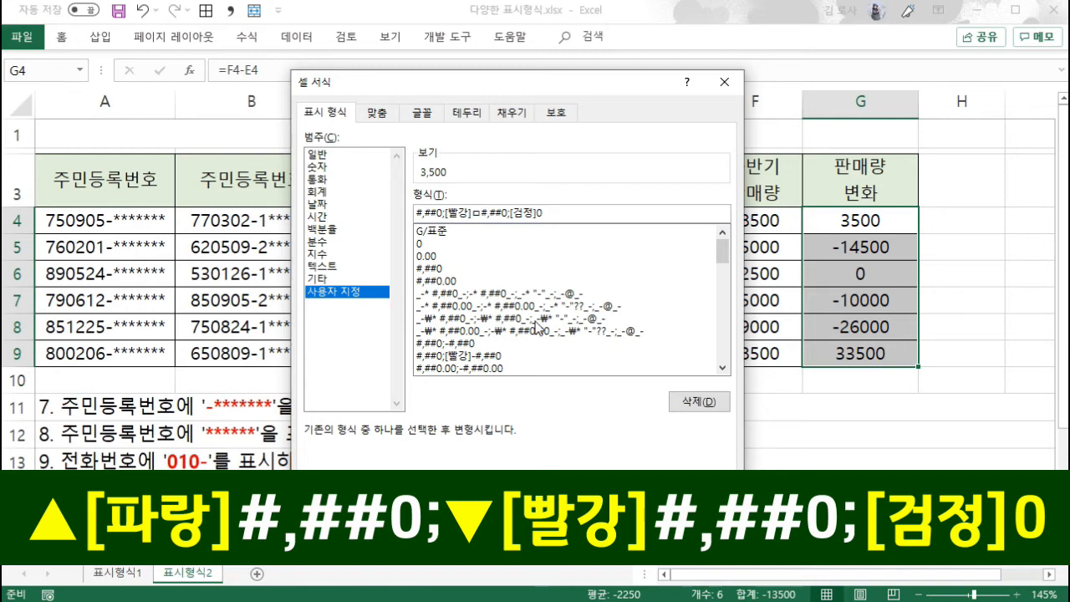
key("Hangul_Hanja")
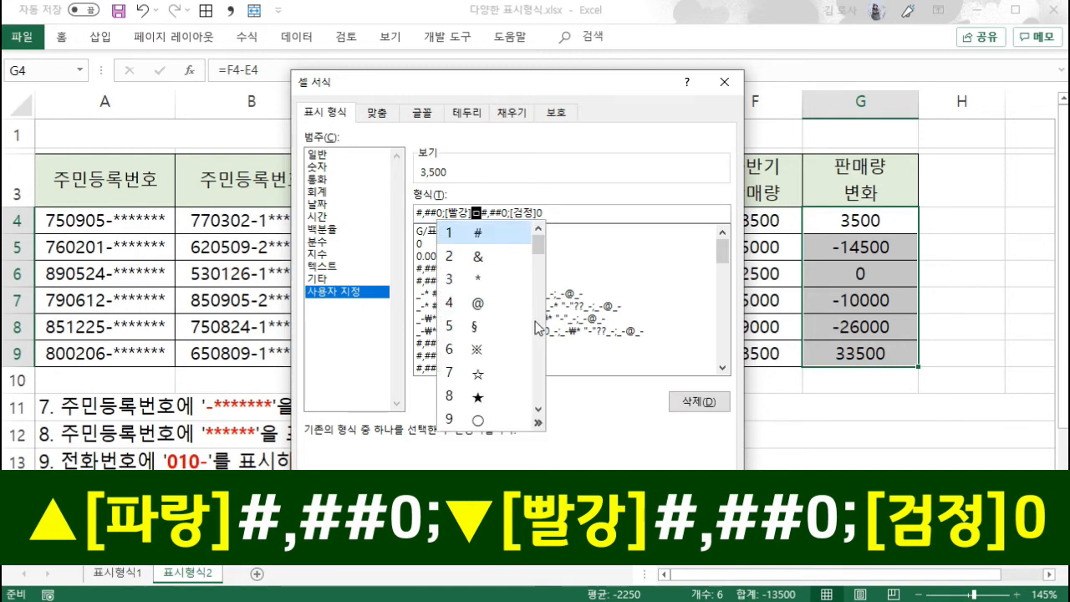
key("Tab")
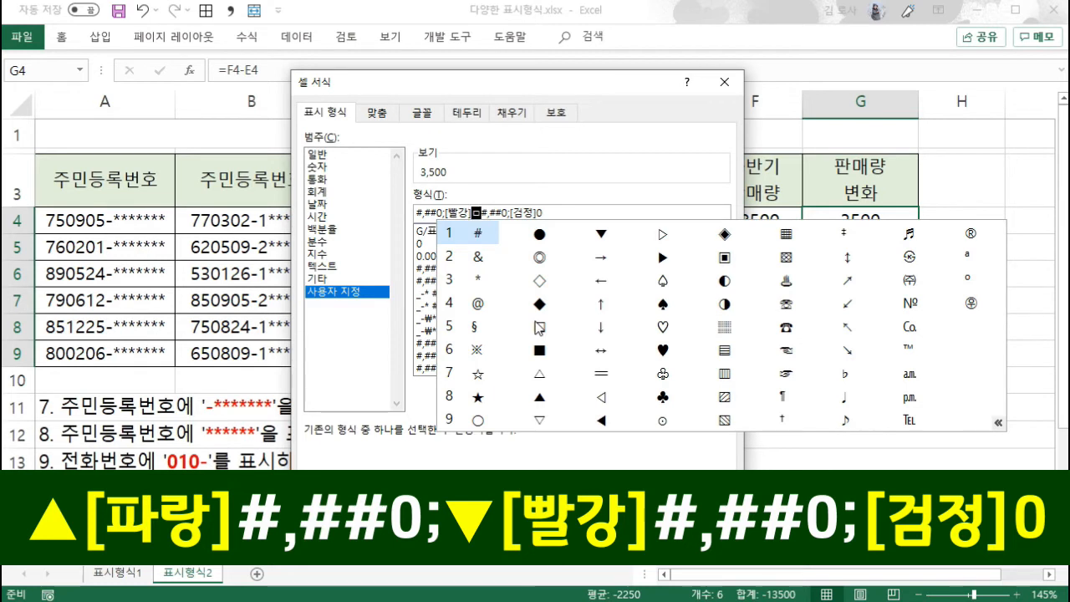
left_click(602, 236)
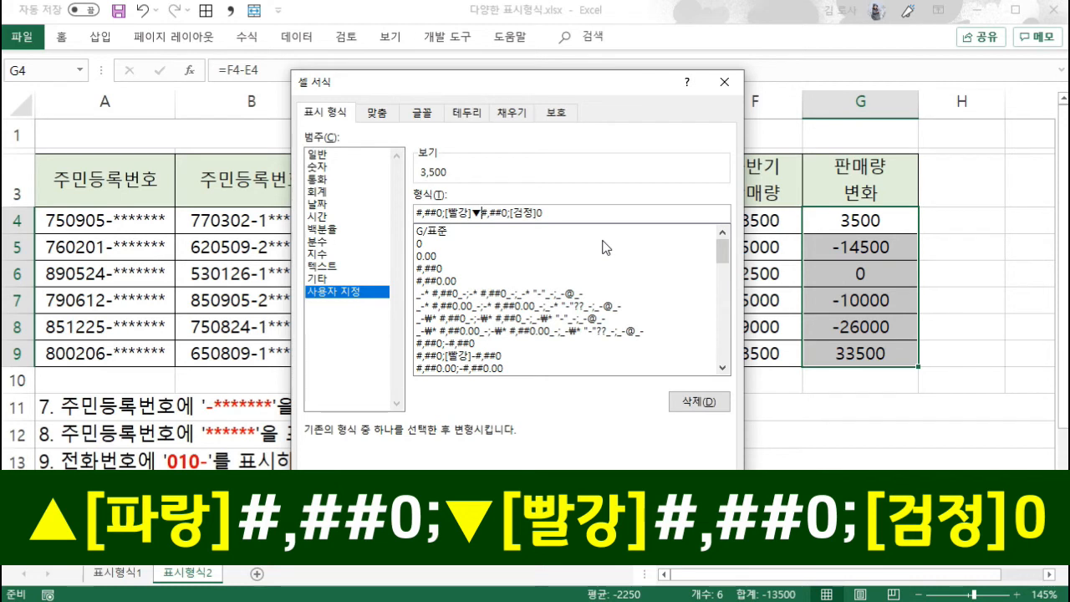
- Put [파랑]▲ in front of the positive section and apply the format [파랑]▲#,##0;[빨강]▼#,##0;[검정]0 to G4:G9
key("Home")
type("[ㅍ")
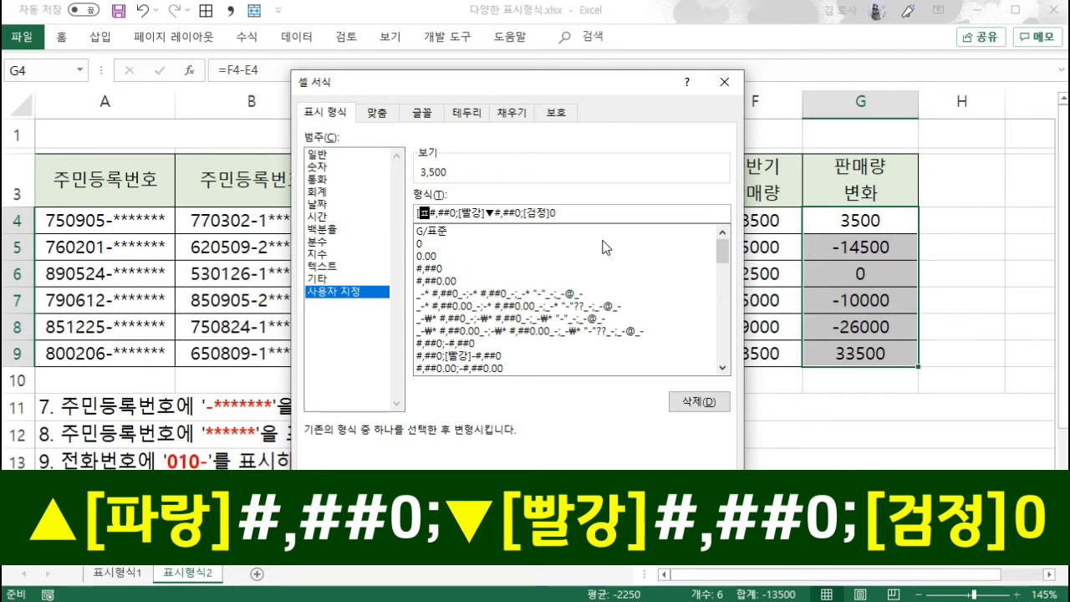
type("ㅏ랑")
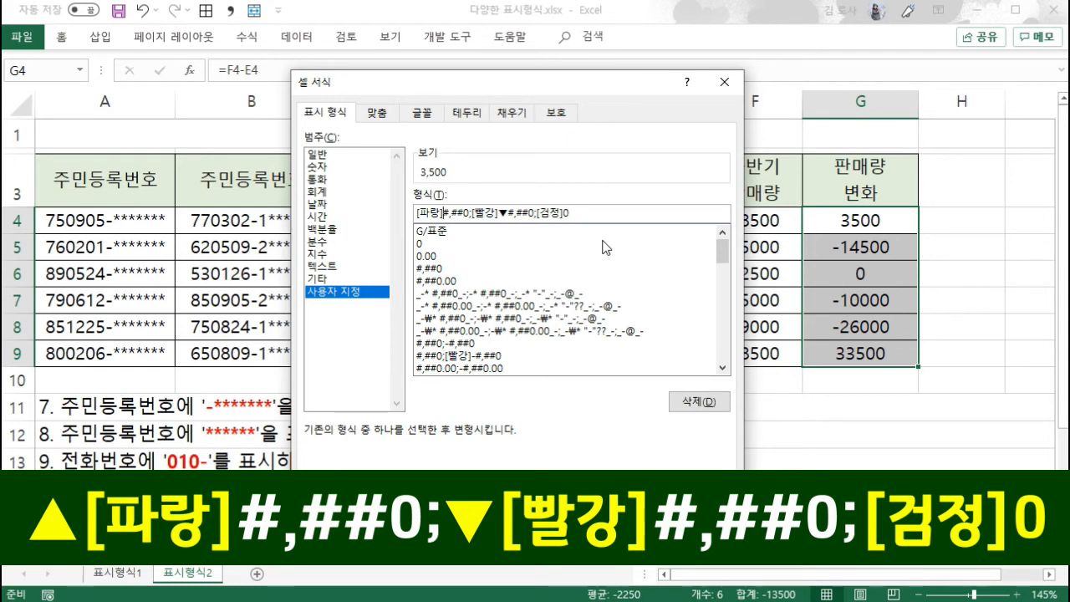
type("ㅁ")
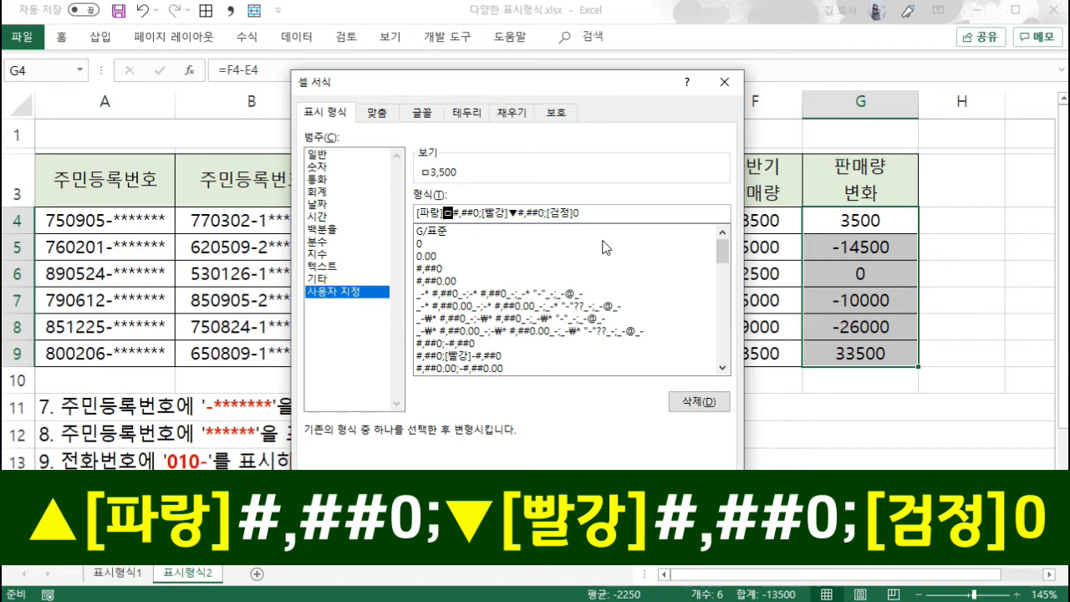
key("Hangul_Hanja")
key("Tab")
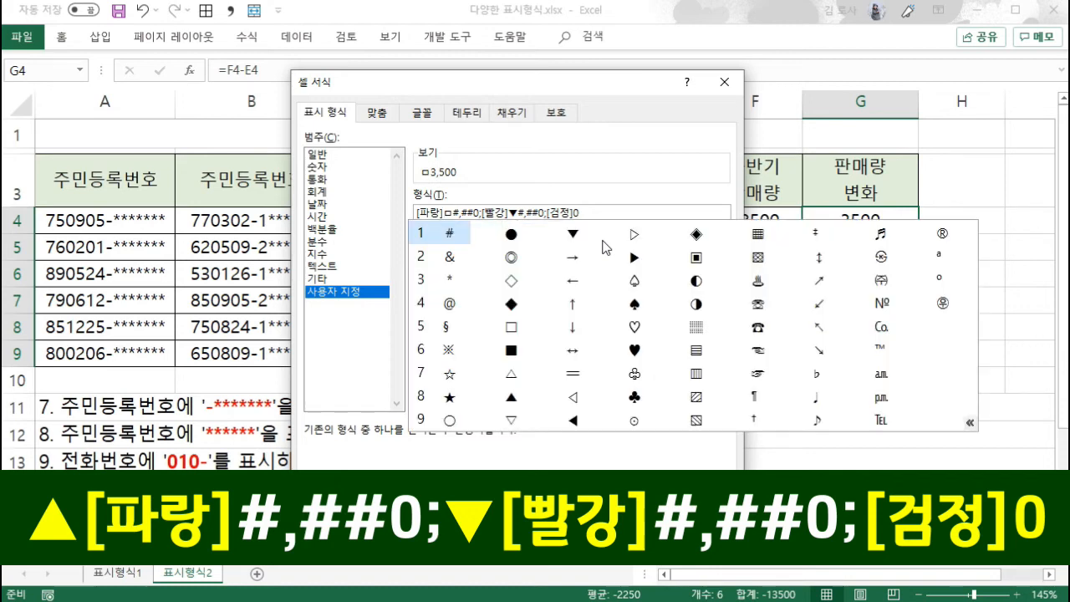
left_click(509, 397)
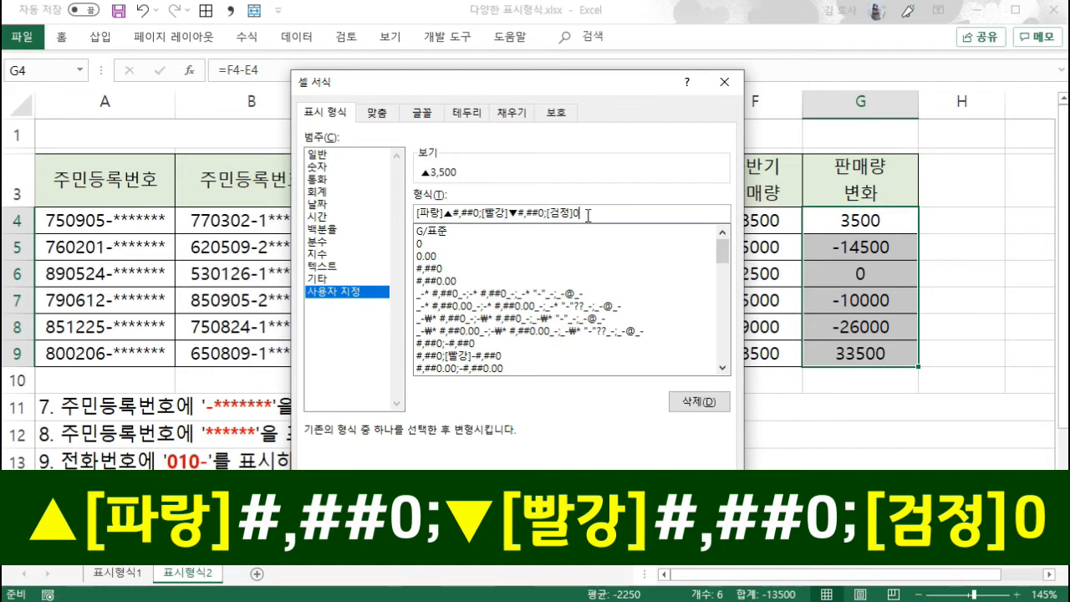
left_click(637, 508)
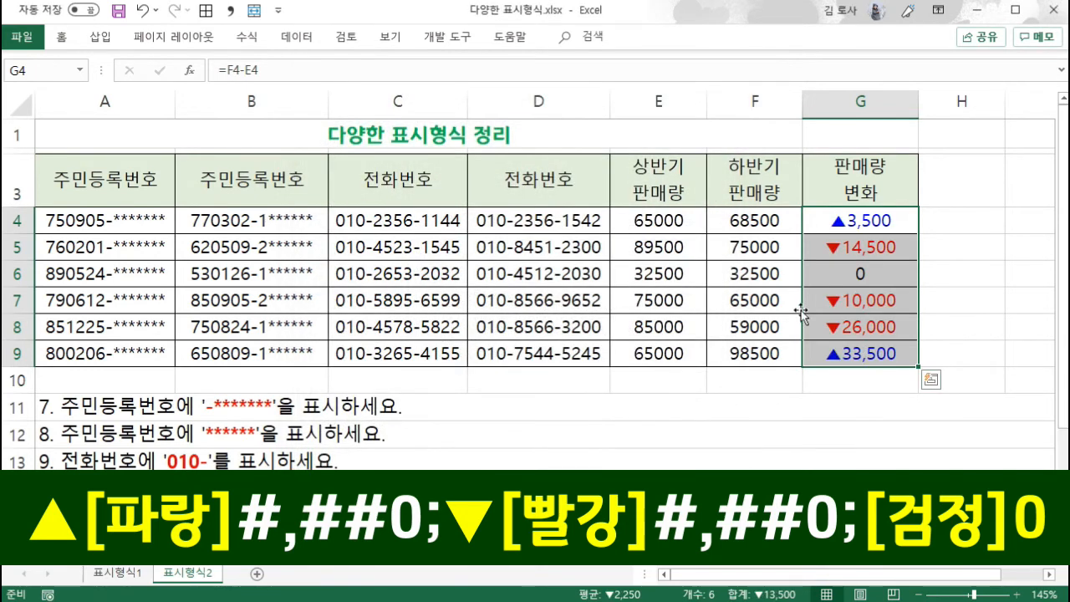
left_click(952, 378)
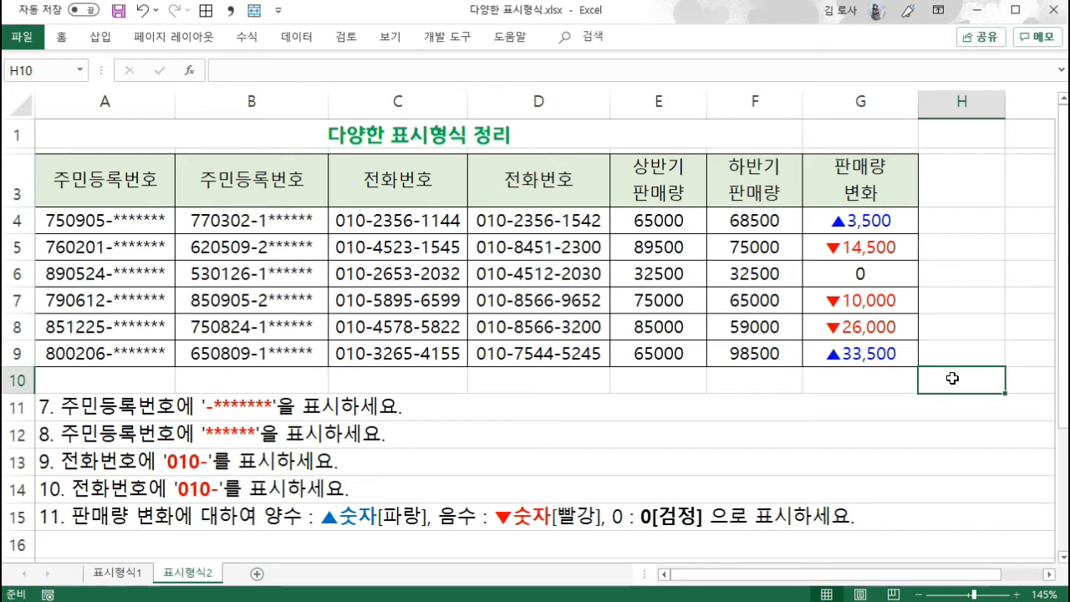
- Change the second-half sales value in F4 to 35000
left_click(778, 212)
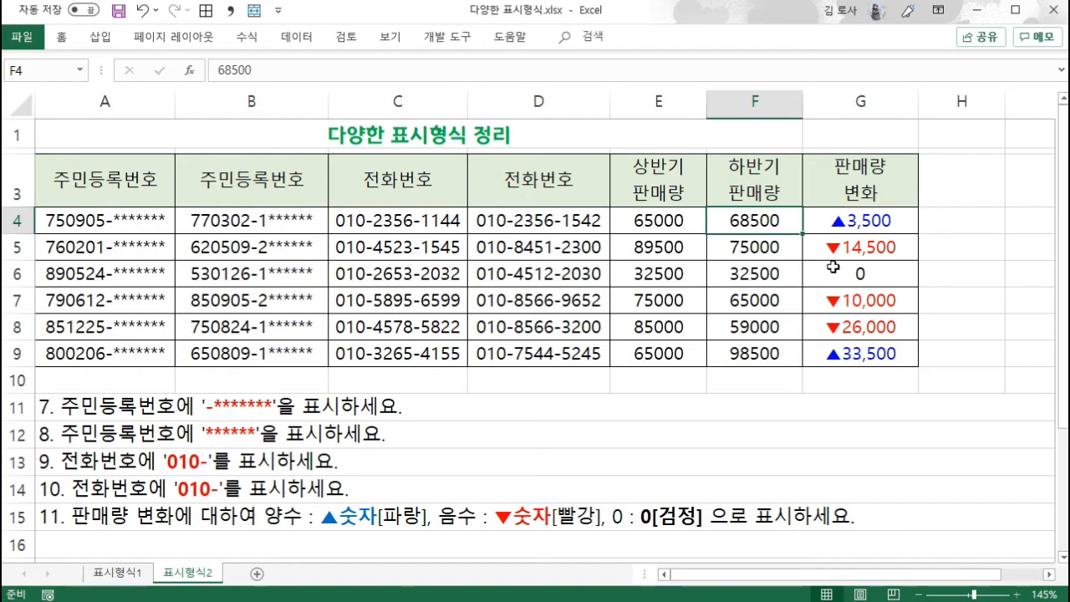
type("35000")
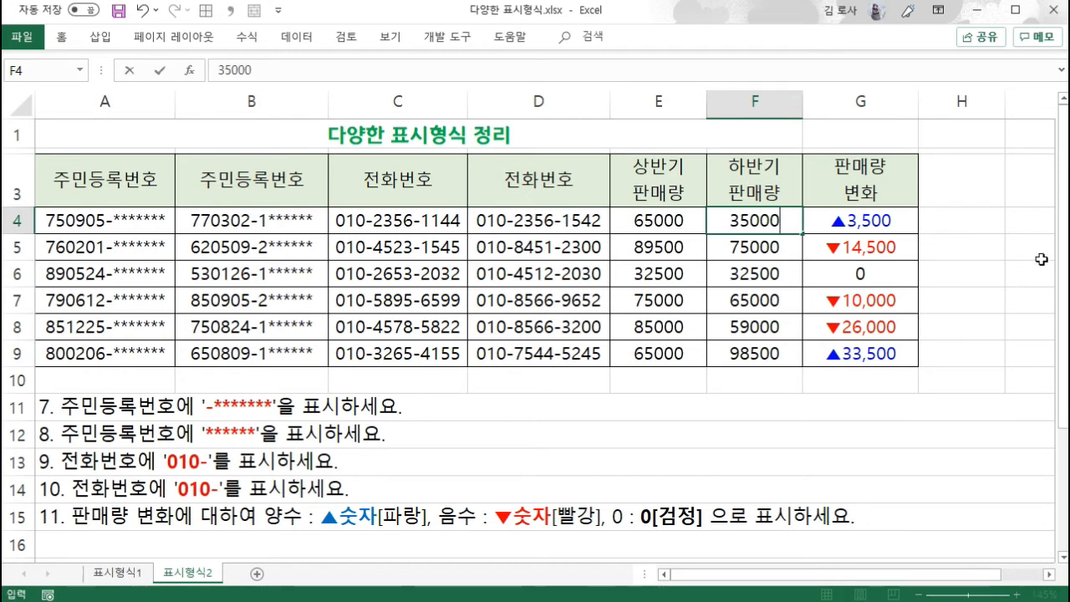
key("Return")
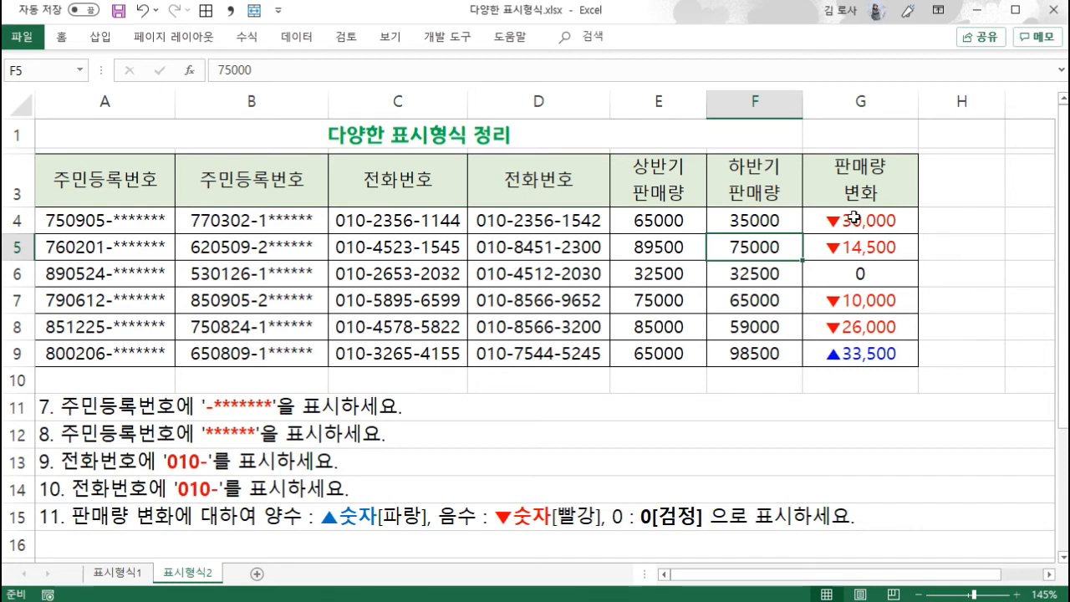
- Try the standard font colours purple and light green on G4:G9, ending with blue, to test them against the format's colours
left_click_drag(852, 219, 836, 353)
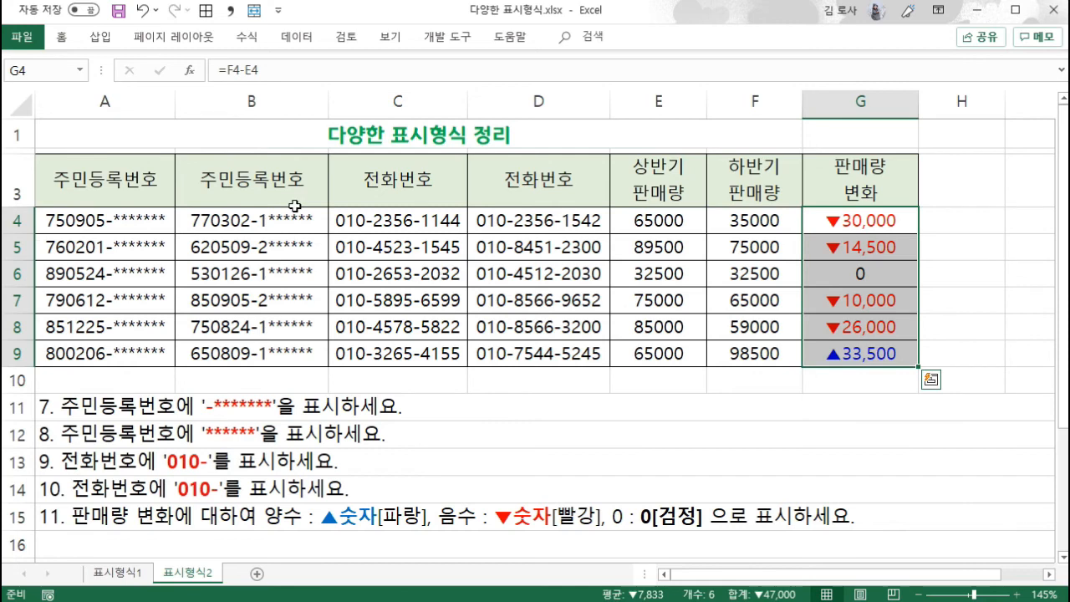
left_click(61, 37)
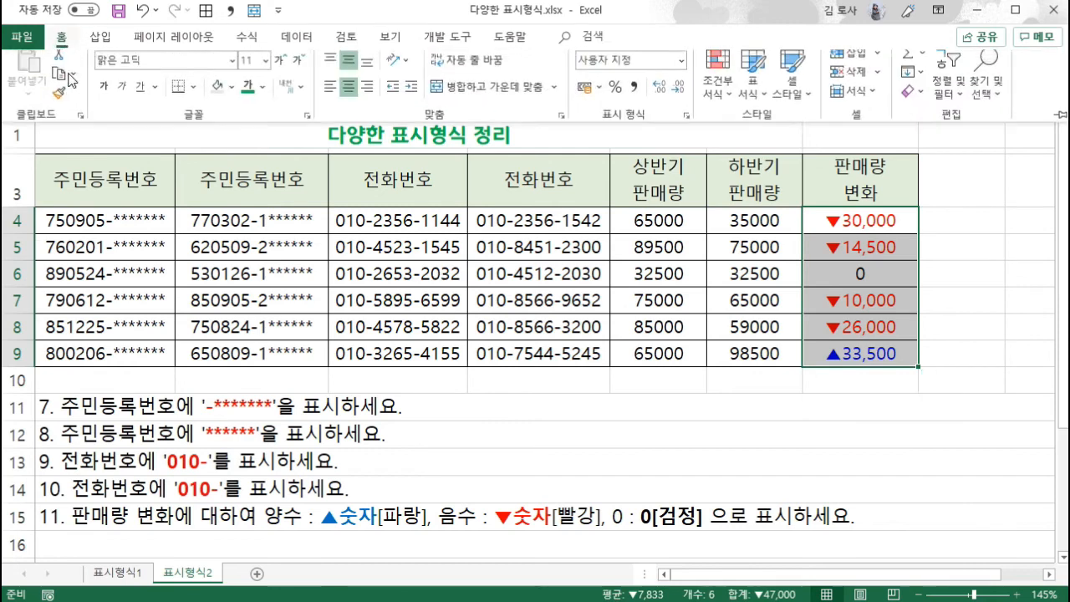
left_click(263, 100)
left_click(377, 279)
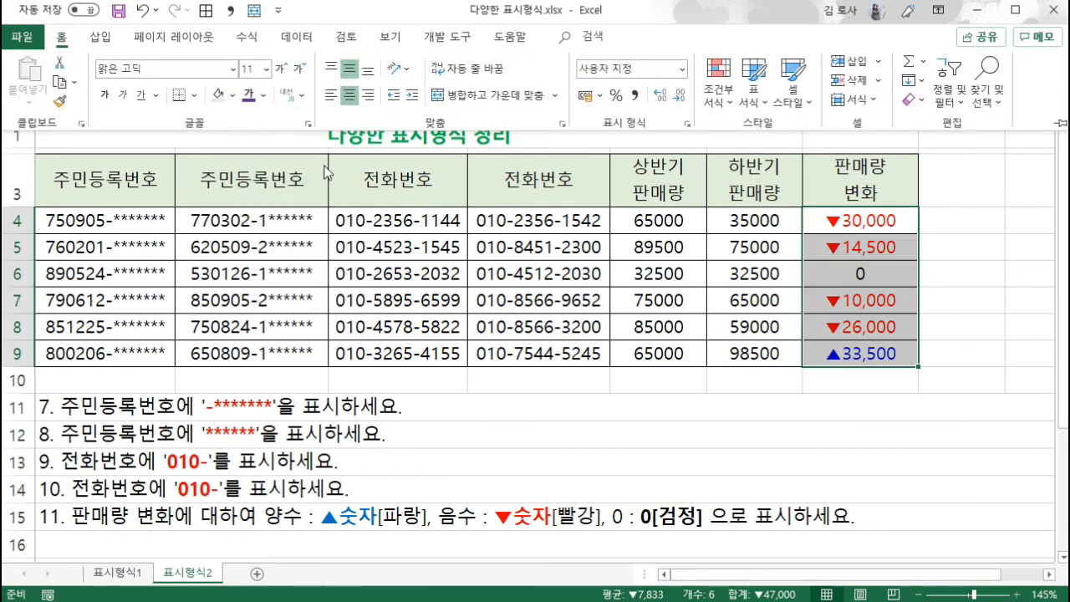
left_click(263, 94)
left_click(305, 281)
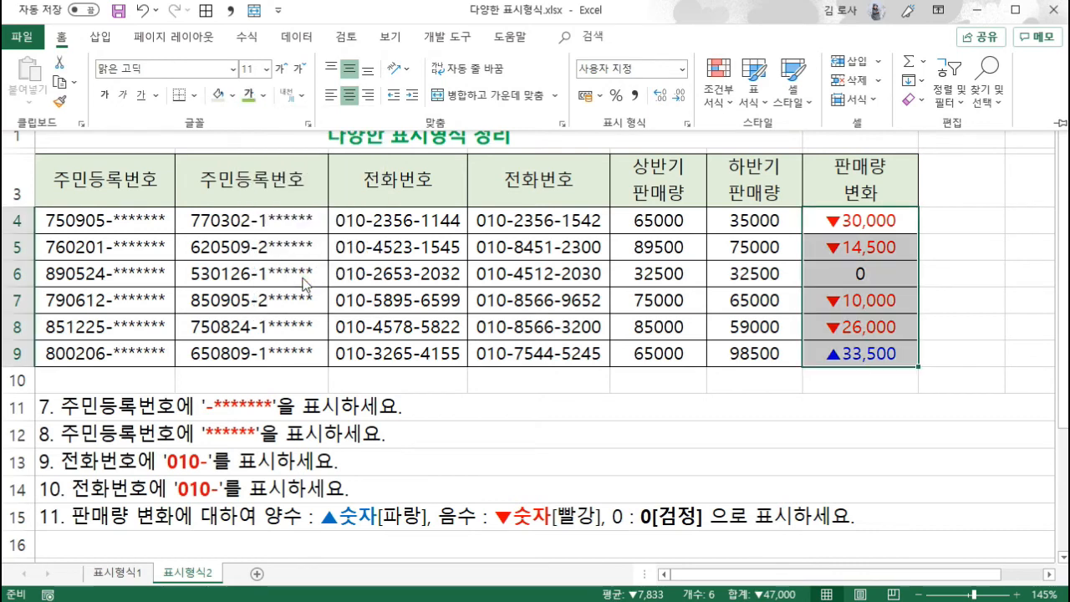
left_click(262, 95)
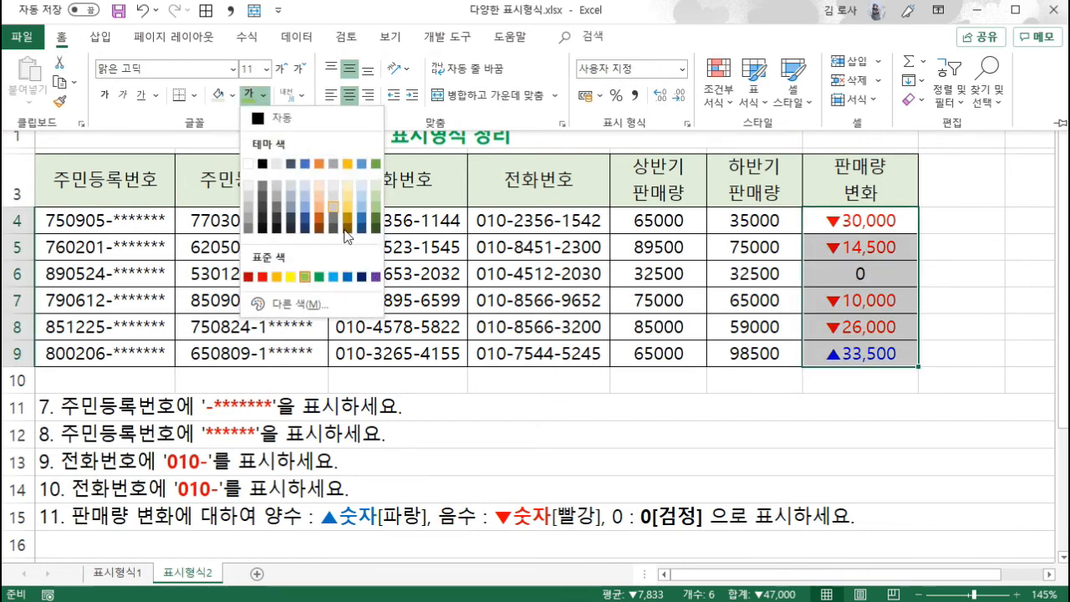
left_click(348, 277)
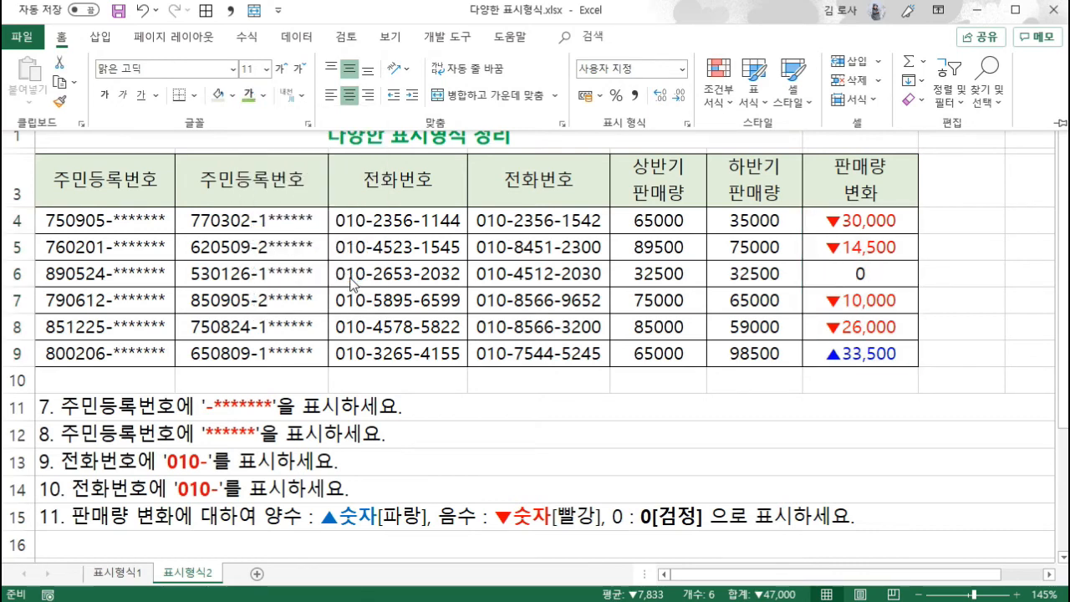
left_click(850, 277)
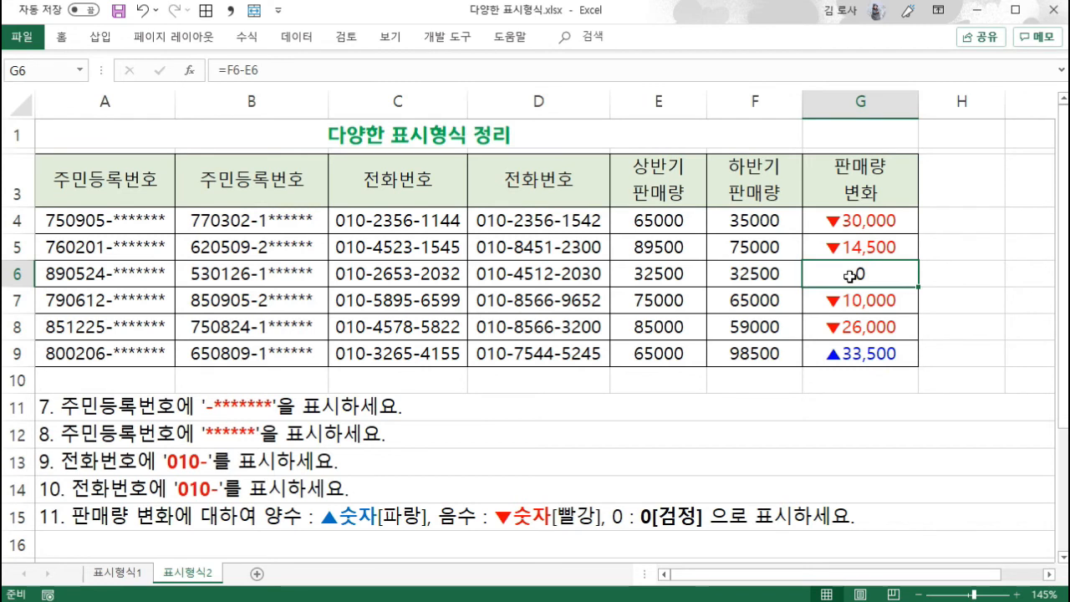
- Replace the formula in G6 with the instructor's nickname to test how the number format treats text
type("로사쌔ㅁ")
key("Return")
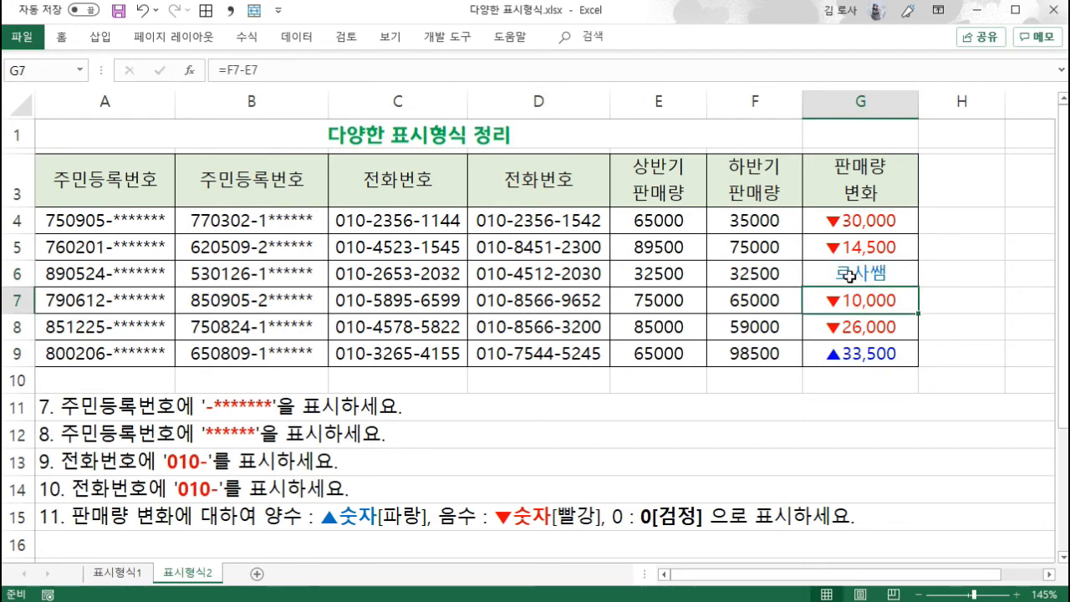
- Set the font of the sales change cells G4:G9 to standard purple and bold, and select G6 to check the text entry
left_click_drag(857, 226, 853, 355)
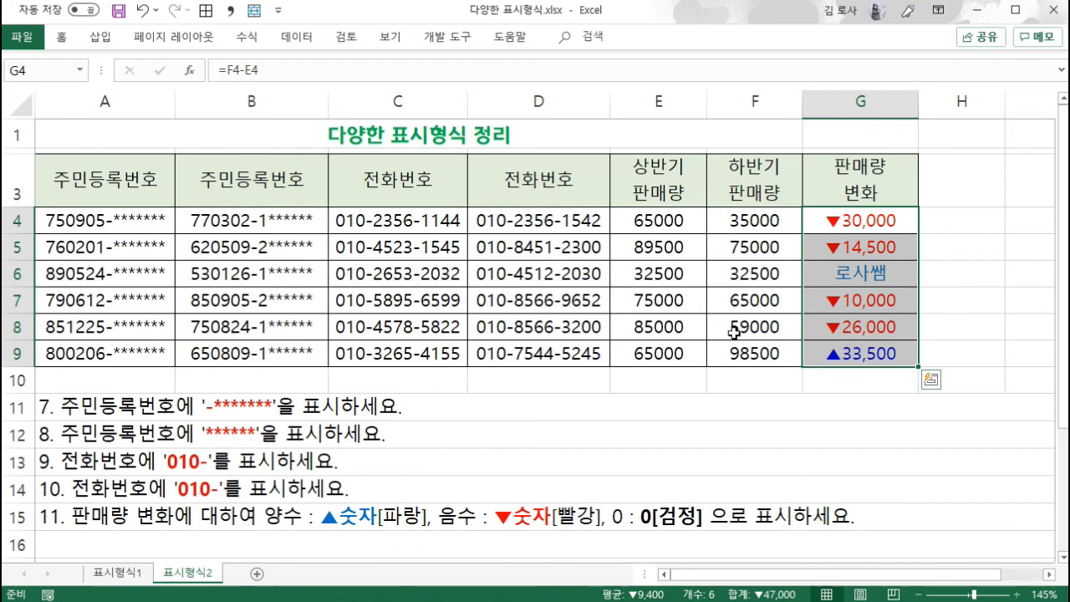
left_click(66, 42)
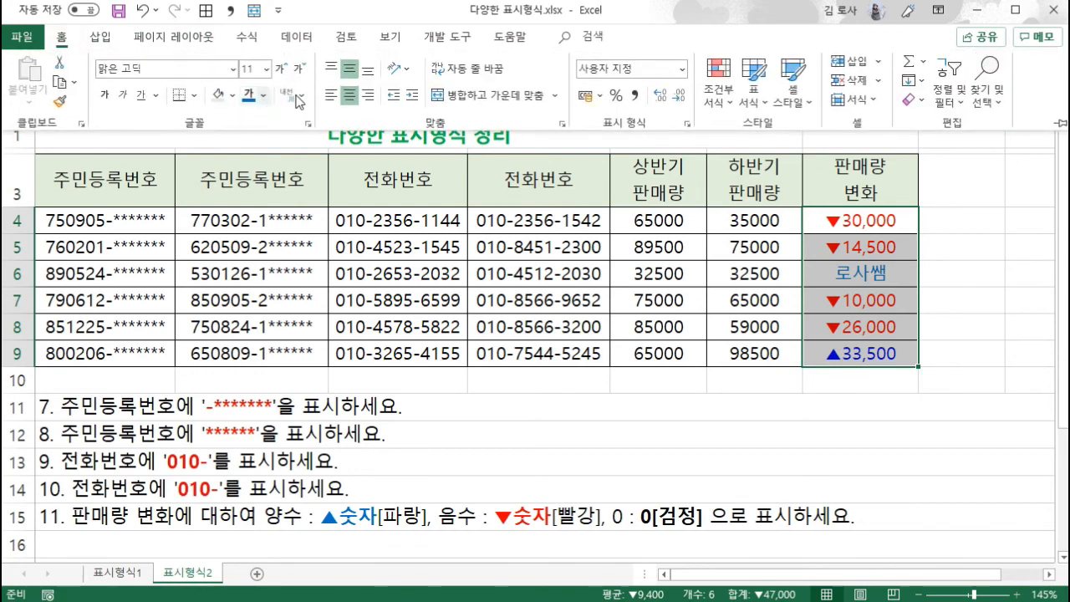
left_click(264, 94)
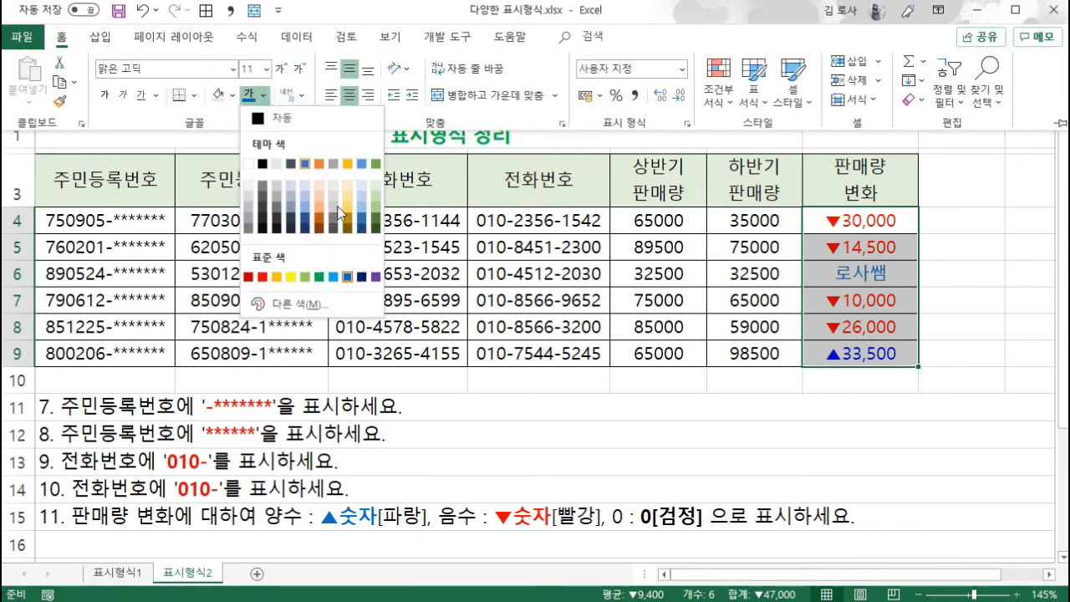
left_click(376, 277)
left_click(105, 95)
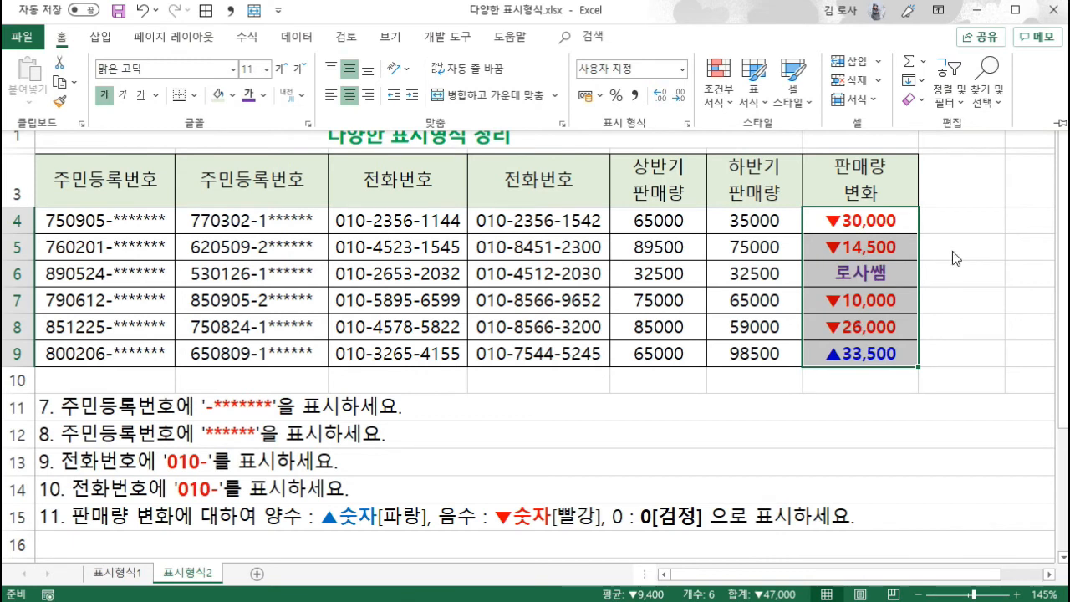
left_click(909, 275)
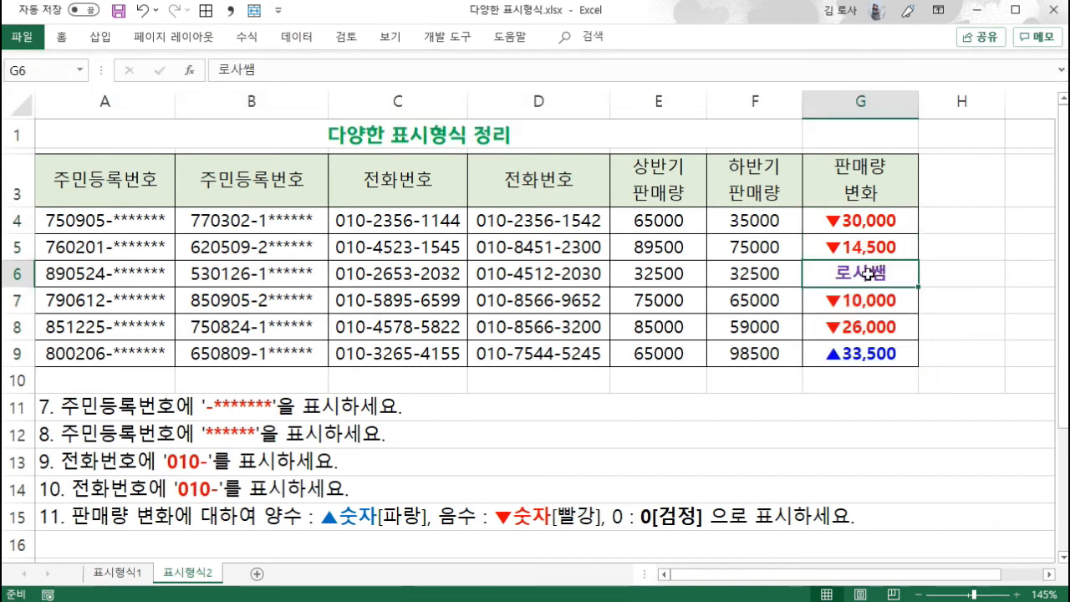